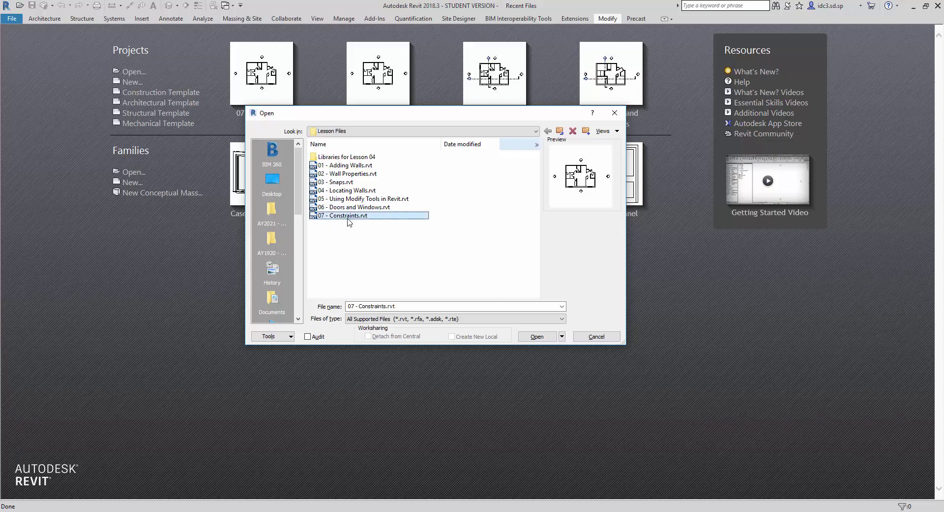
- Open the 07 - Constraints.rvt project, showing its 1st Storey floor plan
double_click(348, 217)
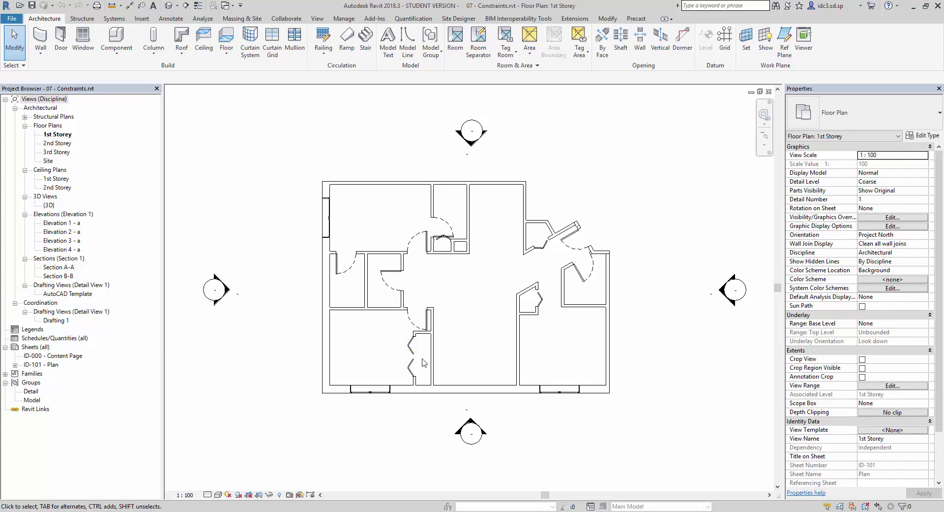
- Zoom in on the bifold-door closet in the lower-left room
scroll(422, 359, "up", 2)
scroll(422, 362, "up", 3)
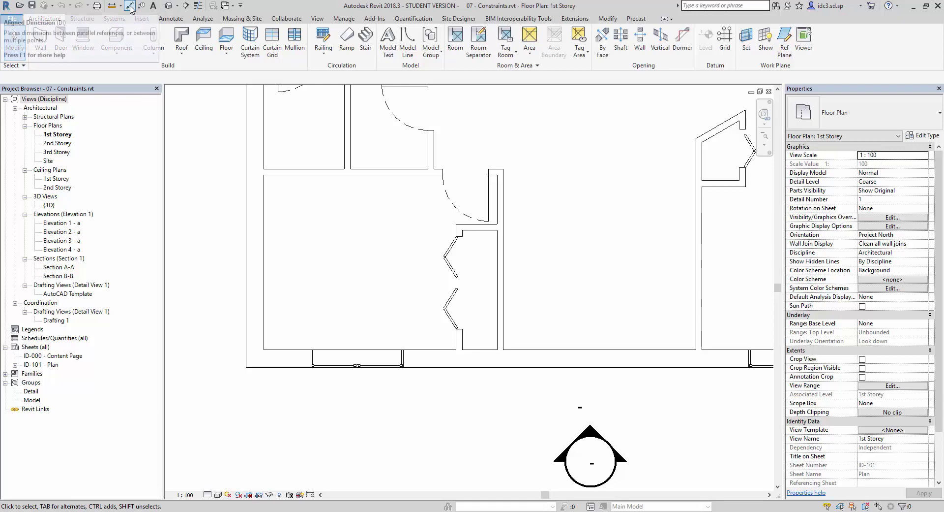
- Dimension the bifold doors from wall face, through door centre, to interior wall face (1162, 1327)
left_click(130, 6)
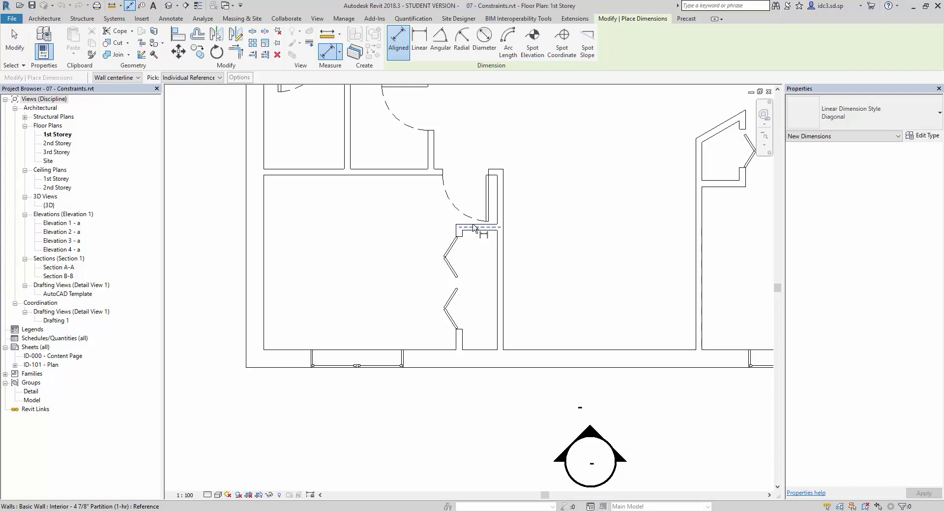
key("Tab")
left_click(474, 225)
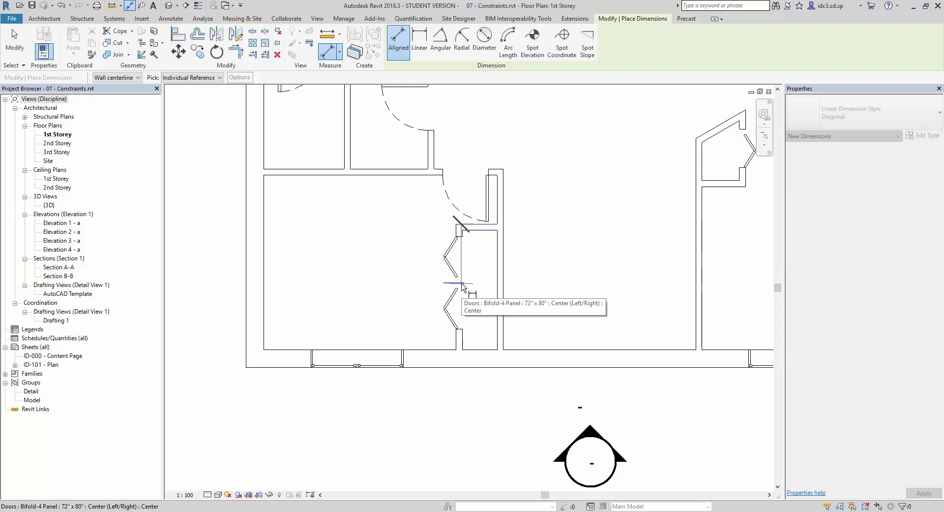
left_click(462, 284)
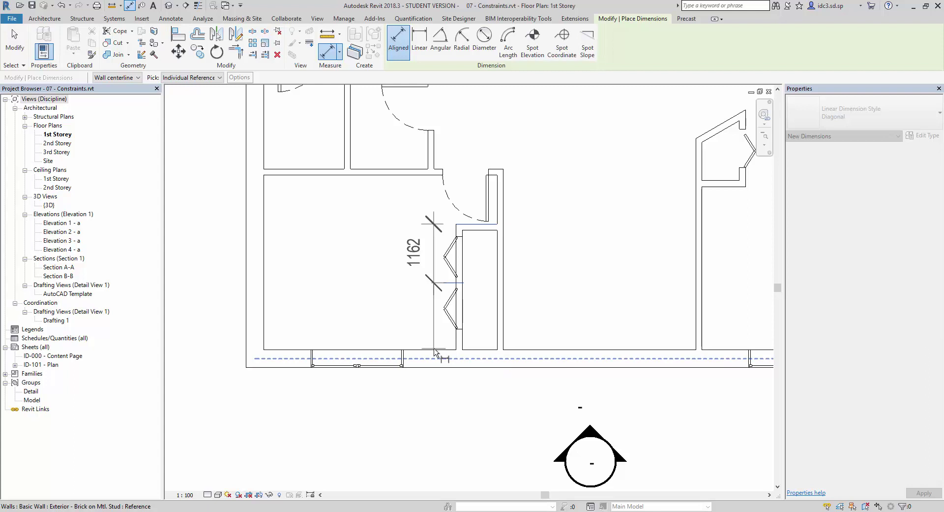
key("Tab")
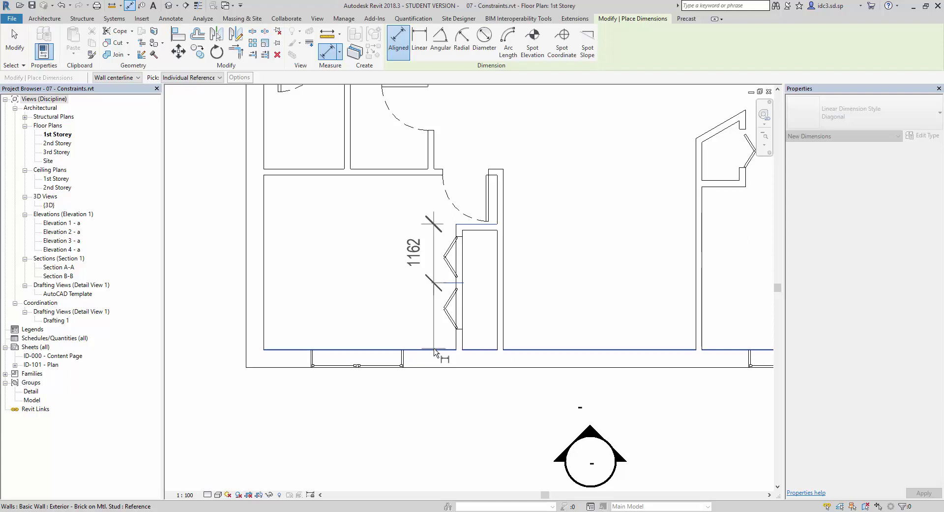
left_click(434, 350)
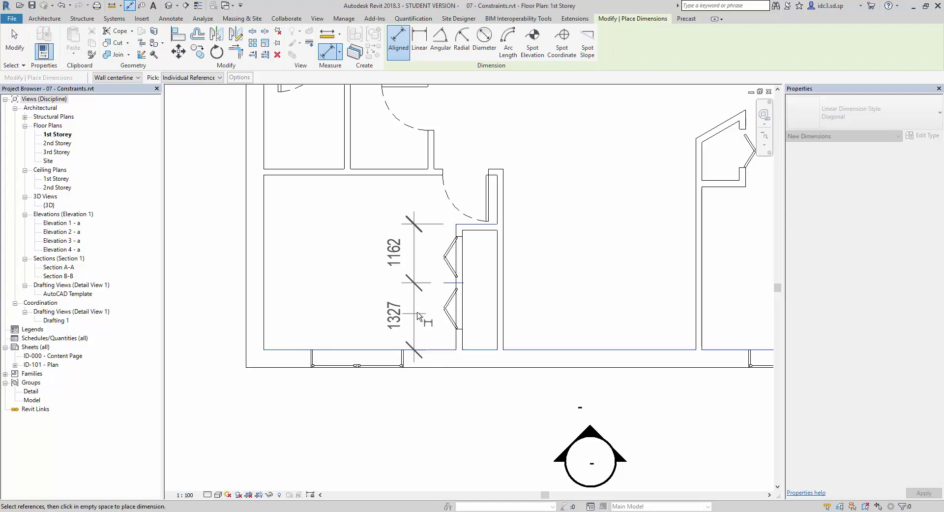
left_click(417, 320)
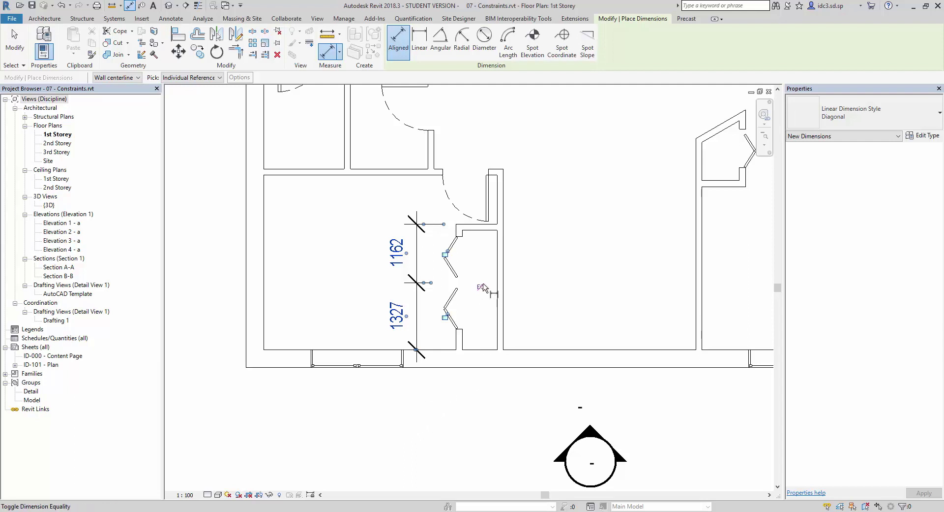
- Constrain the closet door dimension string equal so both segments read EQ
mouse_move(476, 269)
left_mouse_down()
mouse_move(473, 292)
mouse_move(487, 302)
mouse_move(478, 271)
left_mouse_up()
key("Escape")
left_click(481, 287)
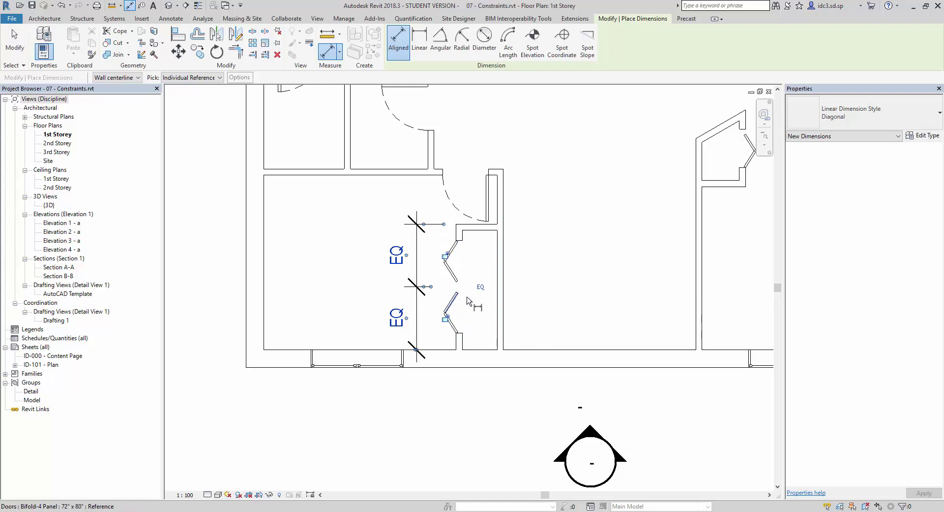
- Move the short partition wall above the closet doors down 100, keeping both segments EQ
scroll(485, 265, "up", 1)
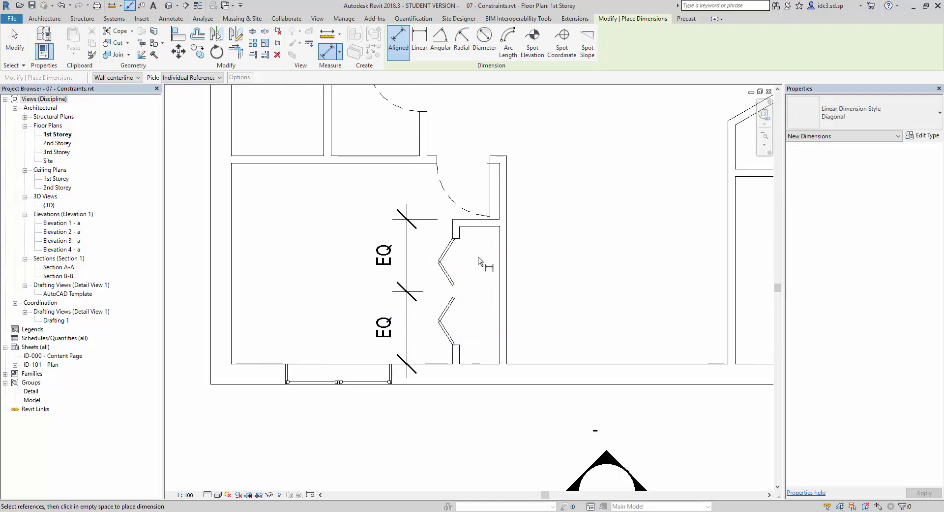
key("Escape")
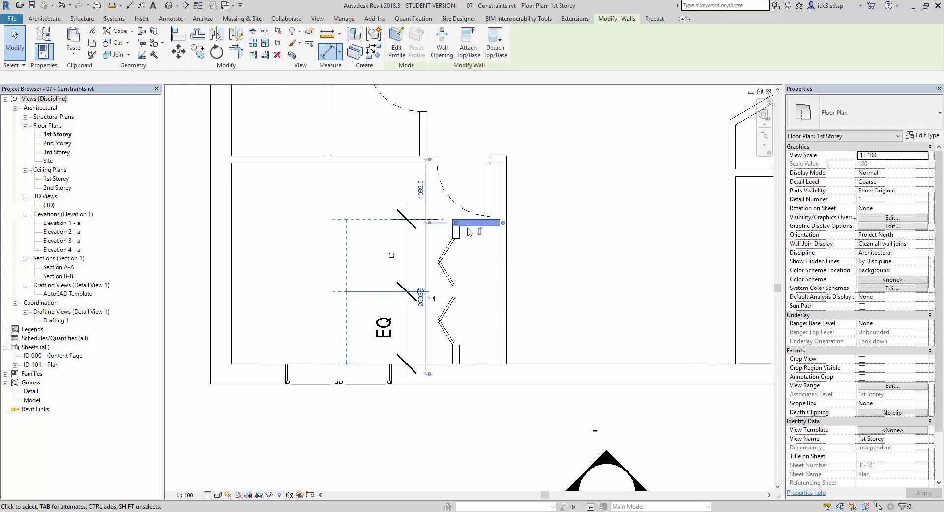
left_click(474, 225)
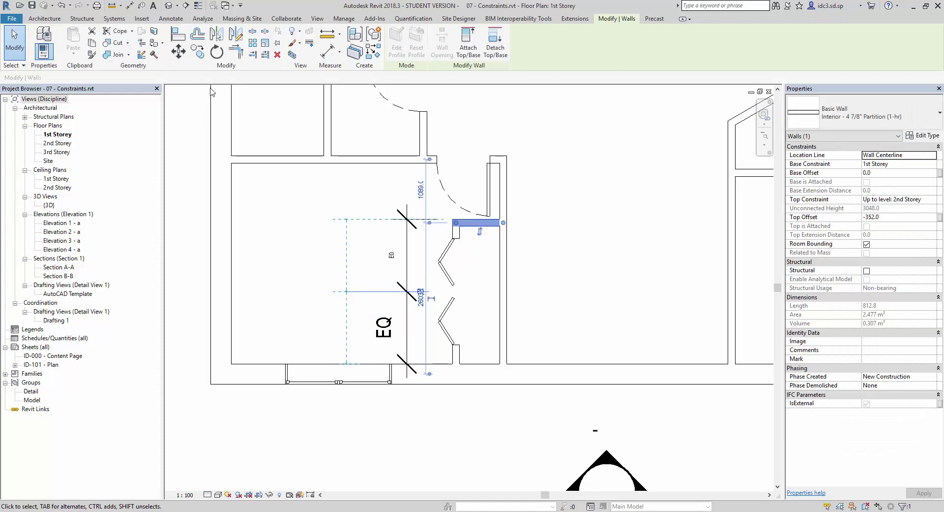
key("m")
key("v")
left_click(540, 207)
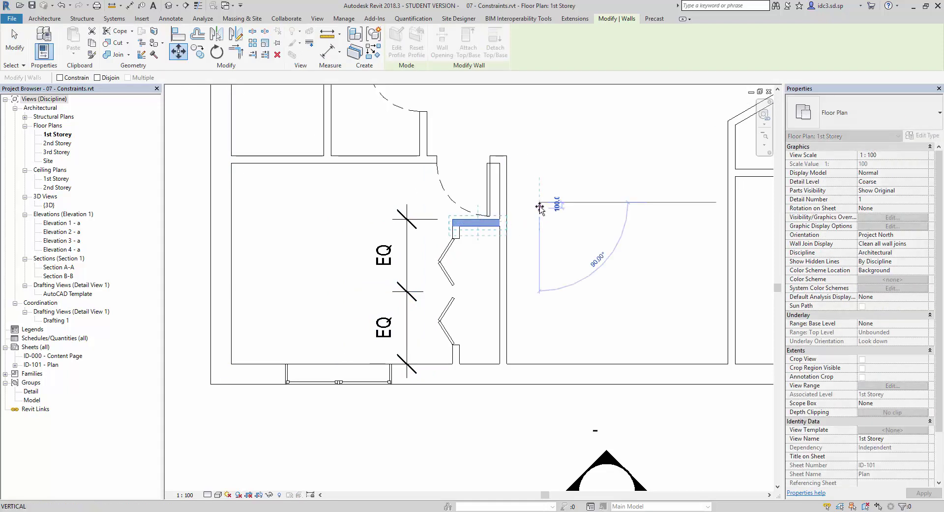
left_click(539, 206)
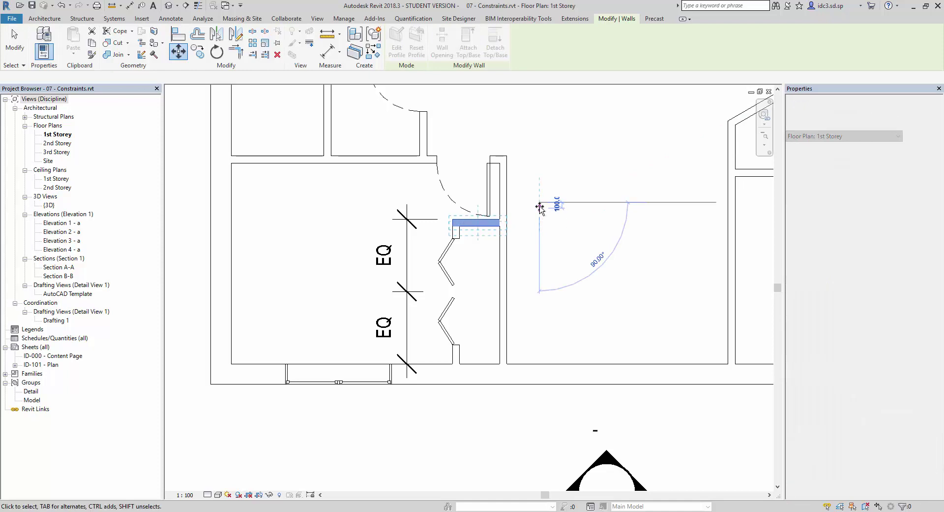
scroll(504, 315, "down", 1)
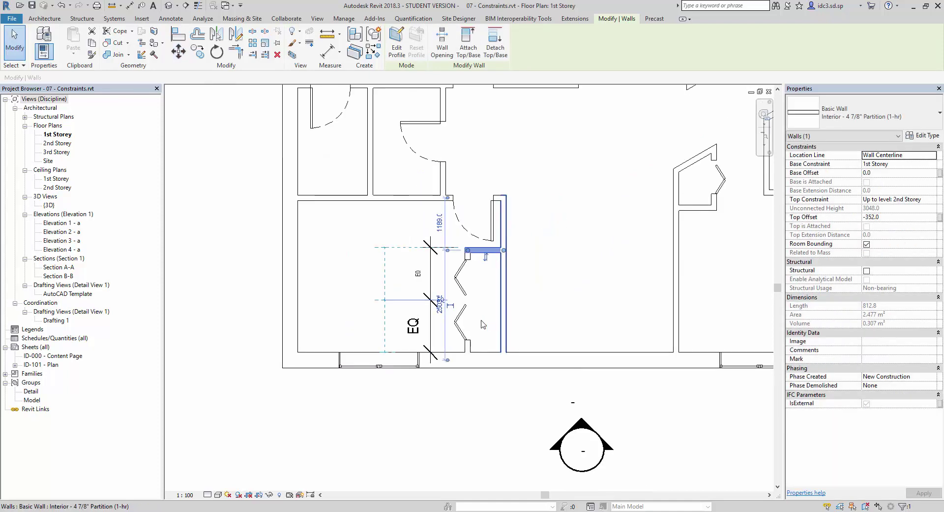
left_click(486, 319)
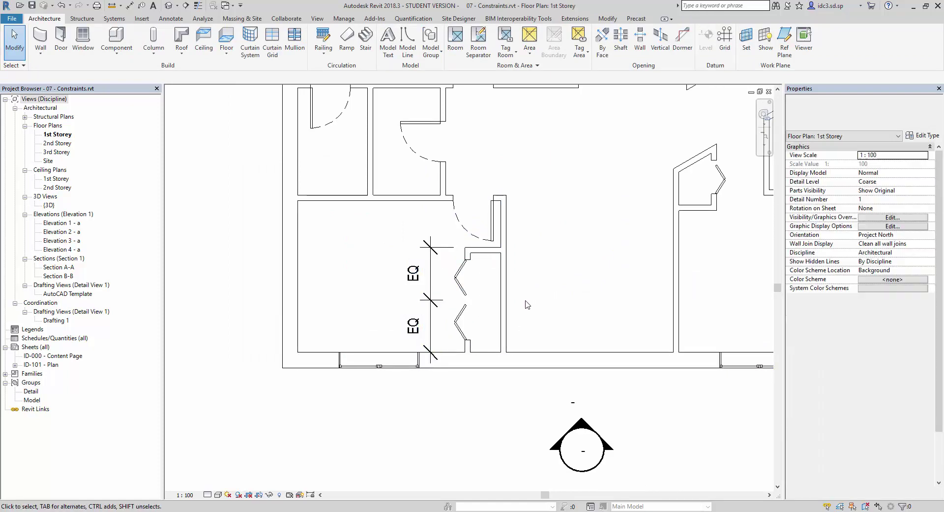
- Move the left exterior brick wall 600 outward to the left, stretching the joined partitions
middle_click_drag(534, 306, 537, 308)
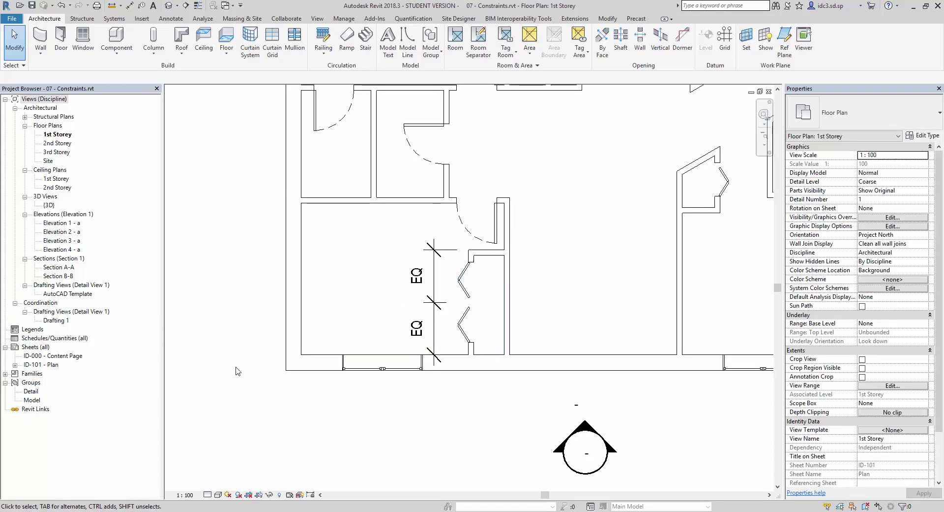
scroll(345, 295, "down", 5)
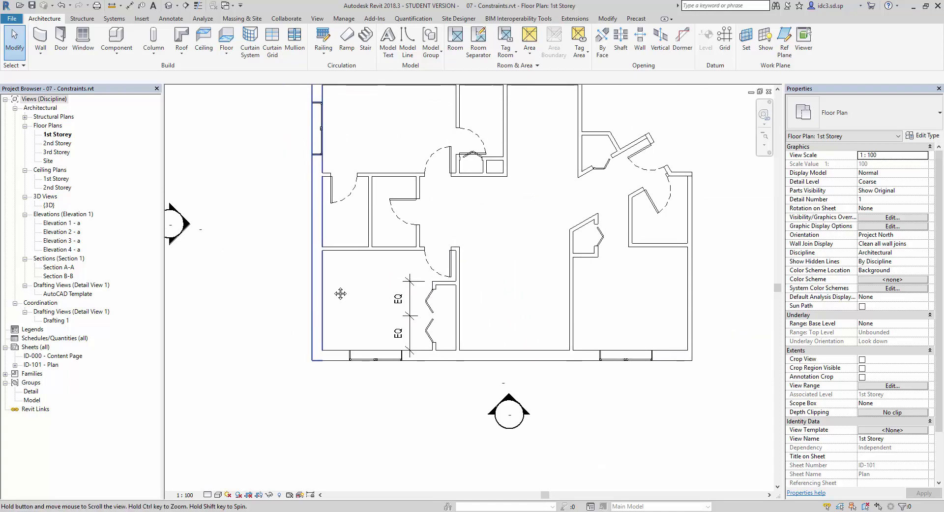
scroll(334, 192, "up", 2)
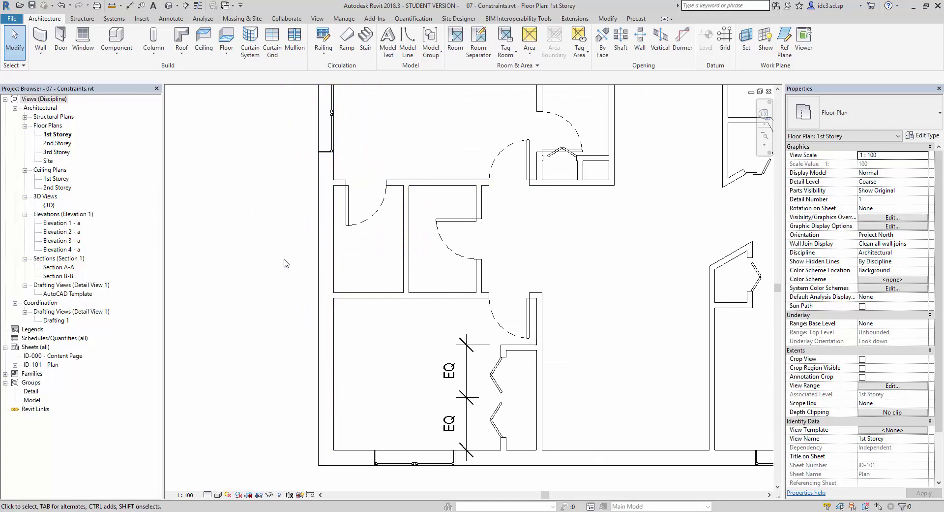
middle_click_drag(297, 246, 310, 264)
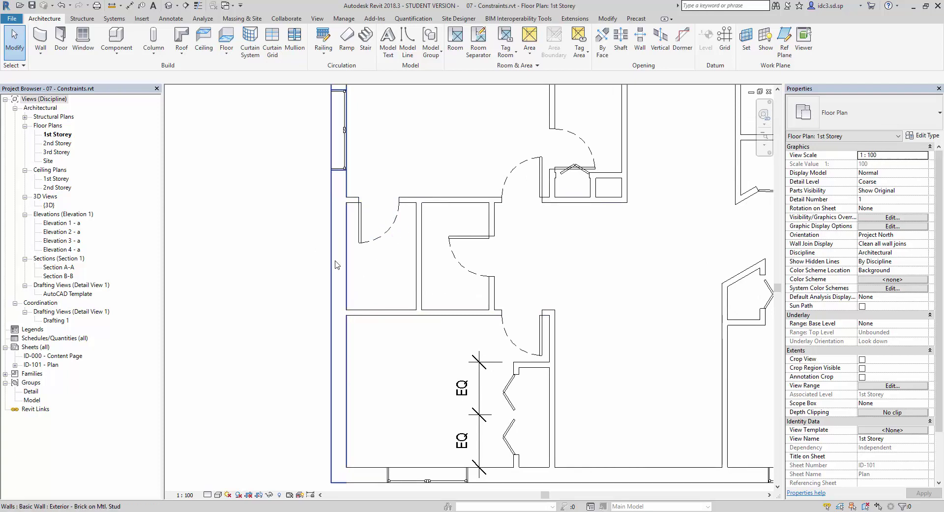
left_click(358, 283)
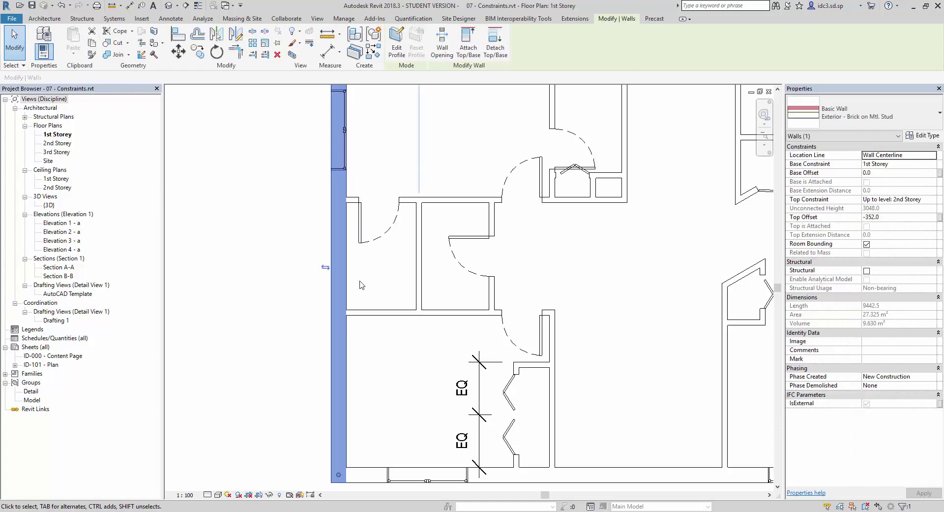
left_click(181, 58)
left_click(293, 262)
left_click(267, 264)
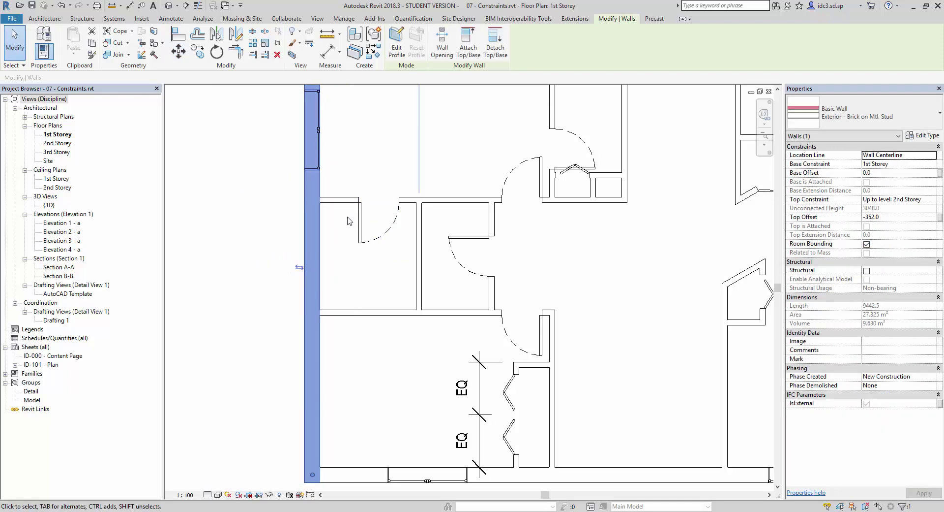
key("alt")
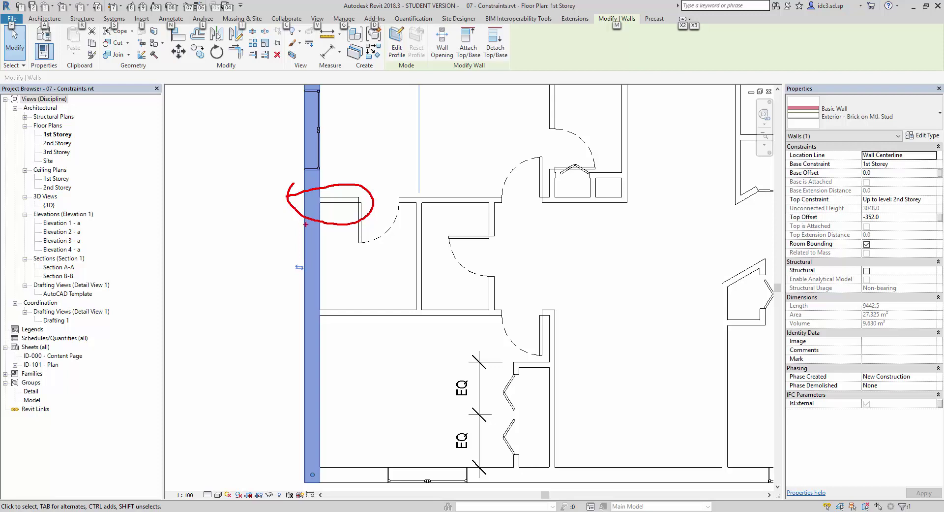
key("Escape")
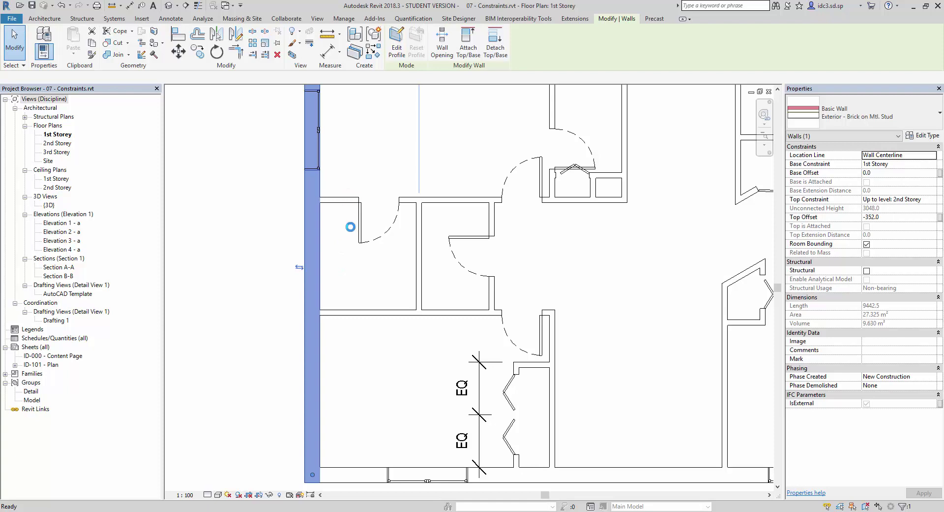
- Add a locked 286 aligned dimension between the left exterior wall and the neighbouring room wall
left_click(355, 244)
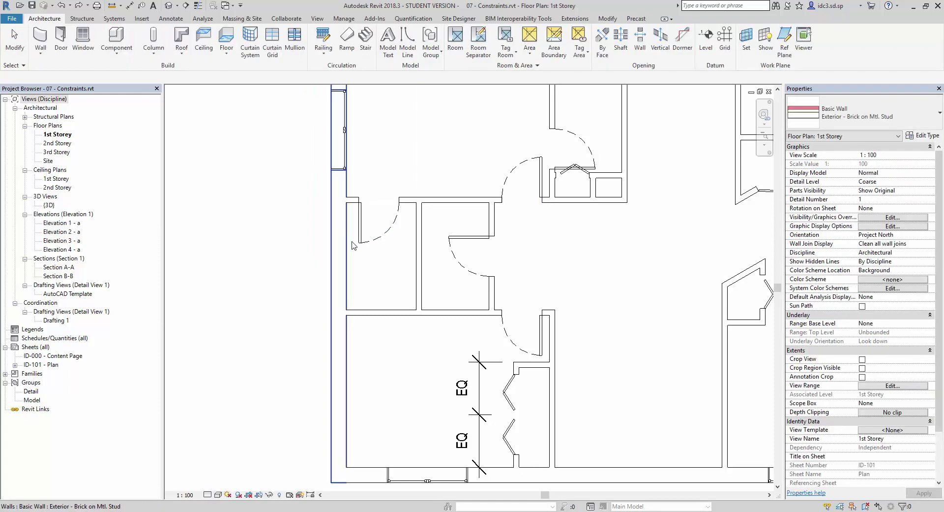
scroll(364, 211, "up", 2)
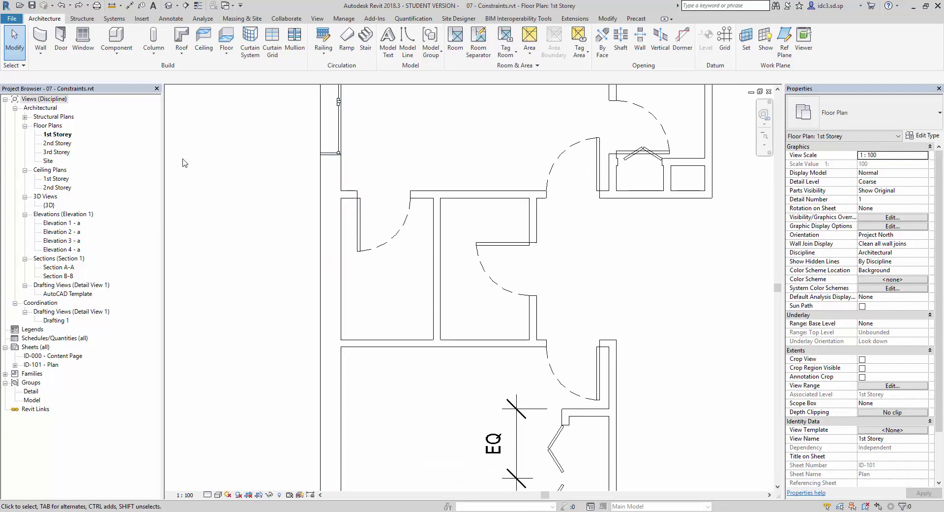
left_click(130, 6)
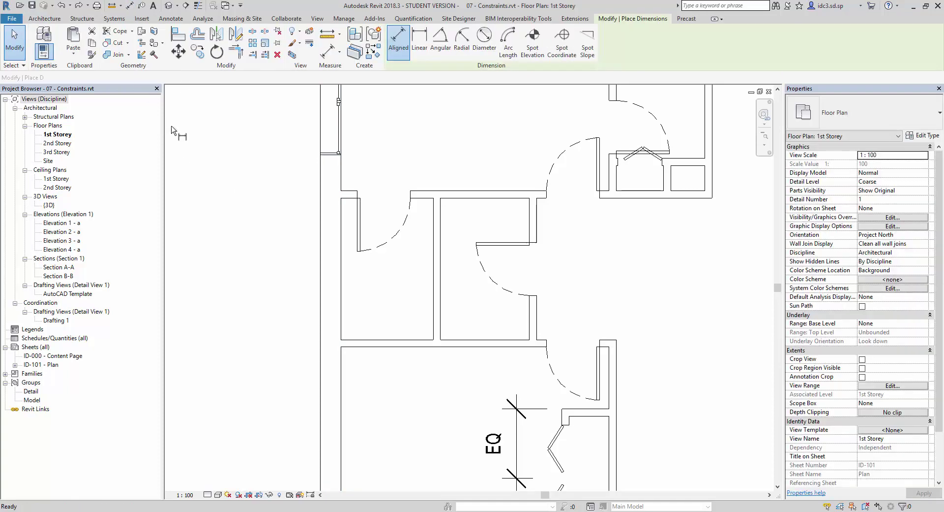
left_click(358, 239)
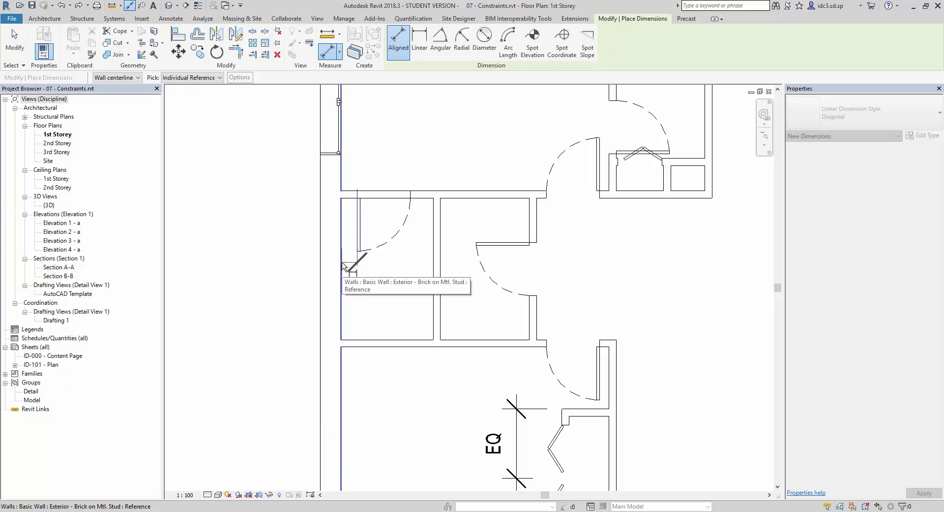
left_click(343, 266)
left_click(357, 260)
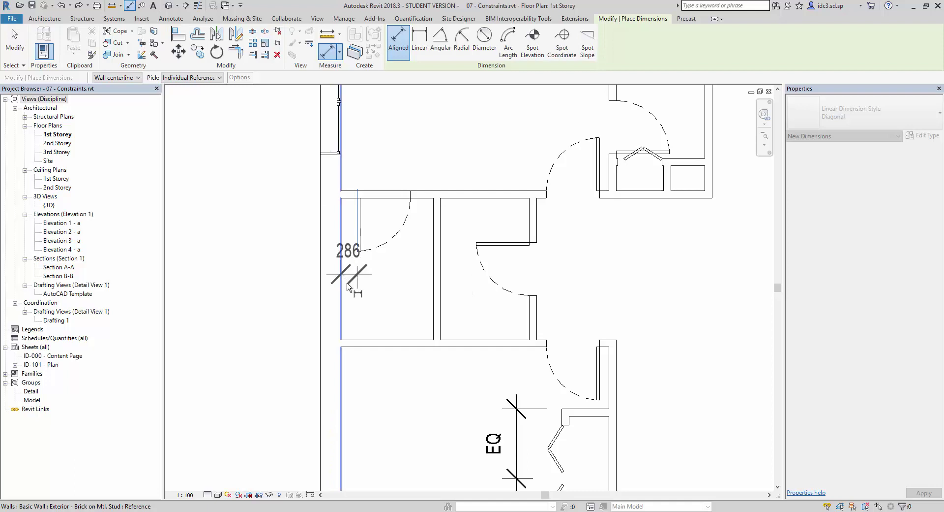
left_click(373, 301)
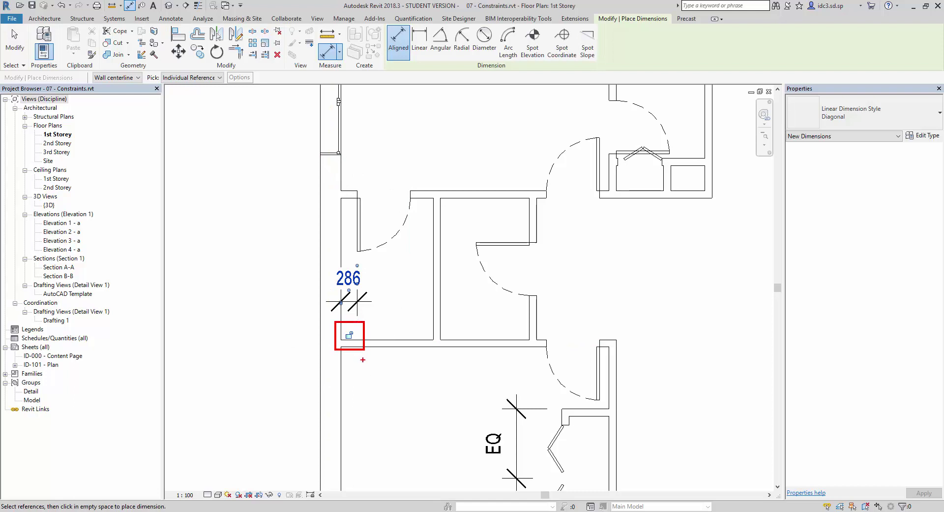
left_click(349, 335)
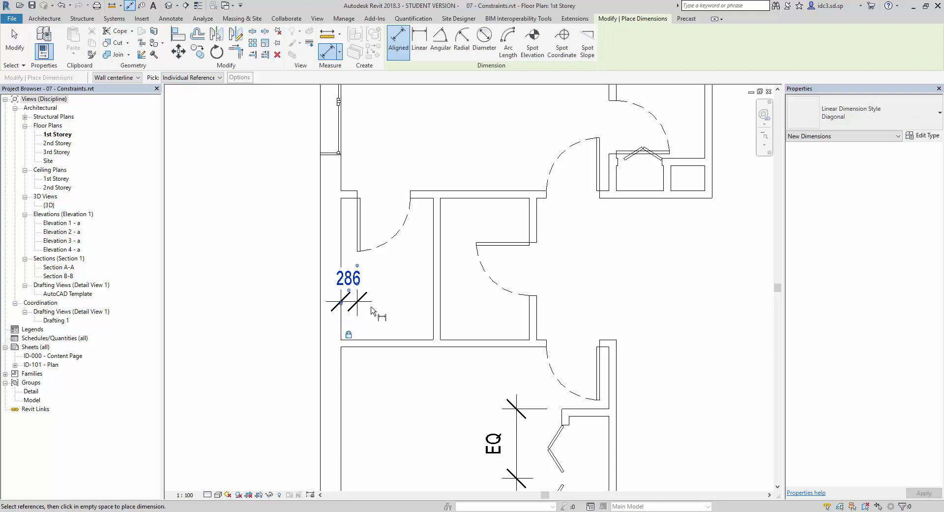
key("Escape")
key("Escape")
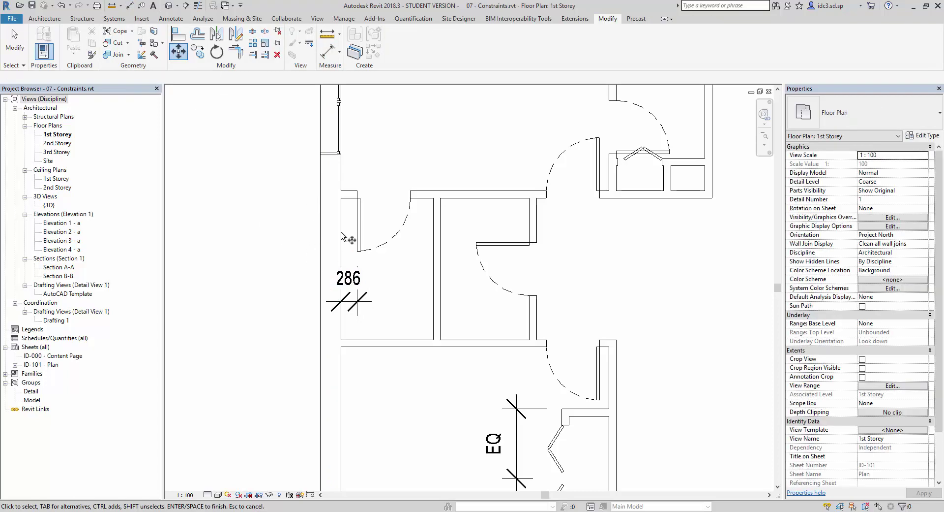
- Drag the left exterior wall about 500 further left, keeping the 286 gap fixed
left_click(320, 235)
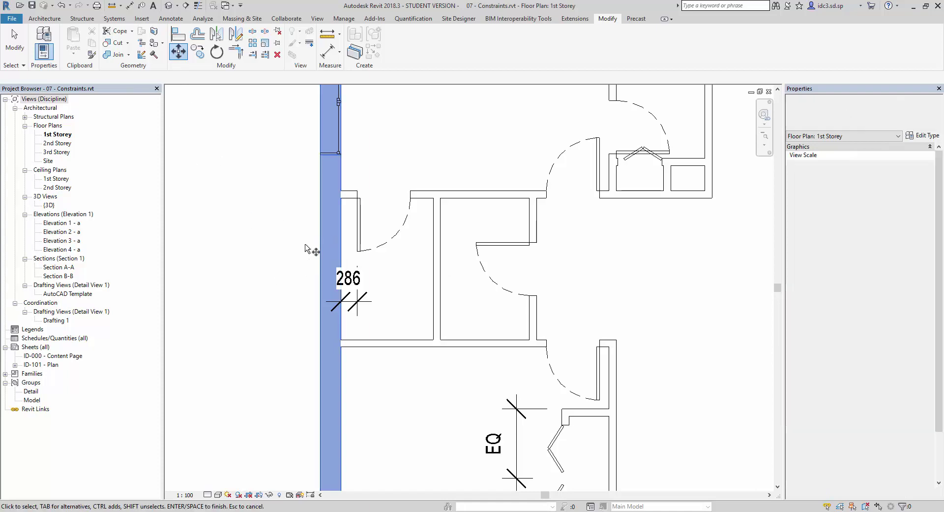
left_click(319, 231)
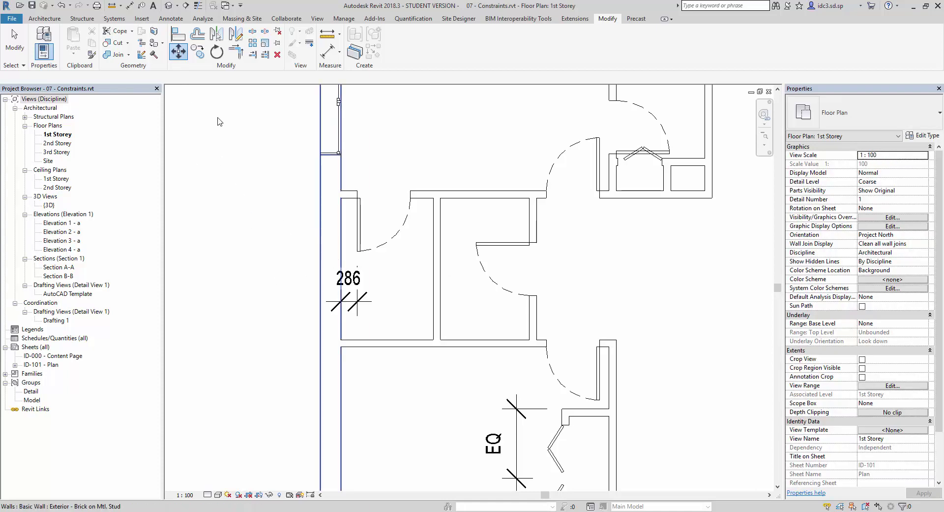
left_click_drag(317, 231, 265, 232)
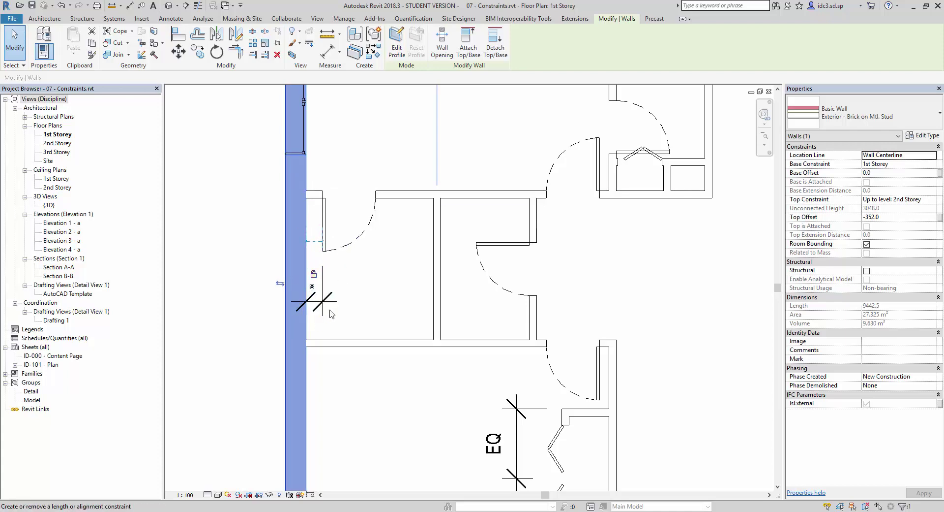
left_click(363, 294)
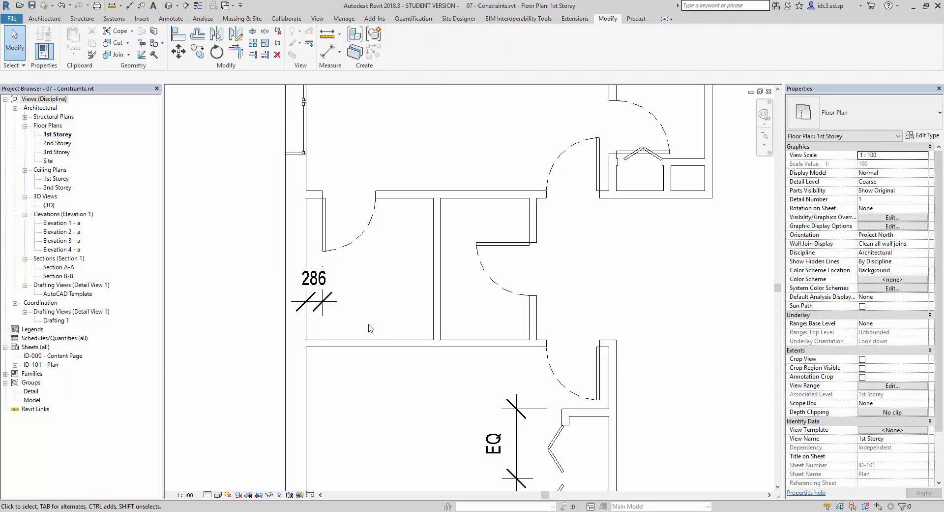
middle_click_drag(372, 329, 332, 314)
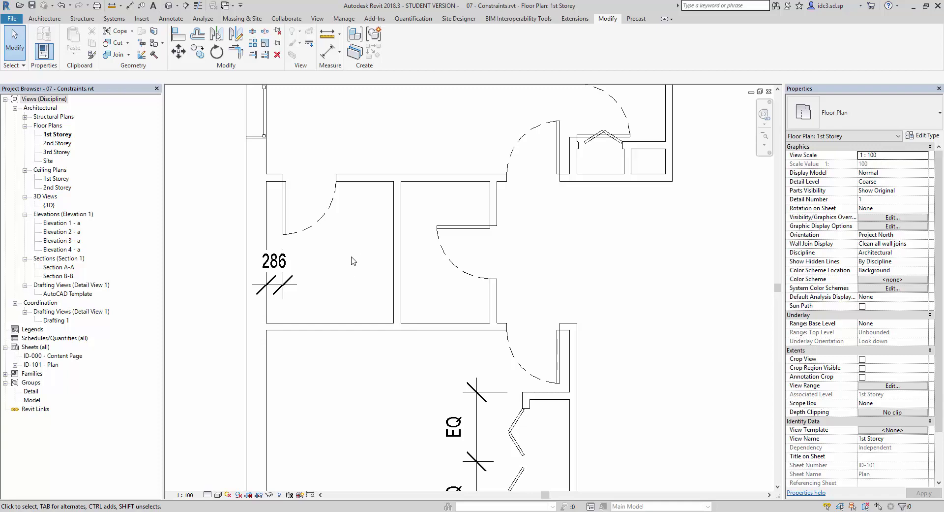
- Dimension the exterior, partition and third upper walls (2255, 1593), placing the string above the rooms
left_click(130, 6)
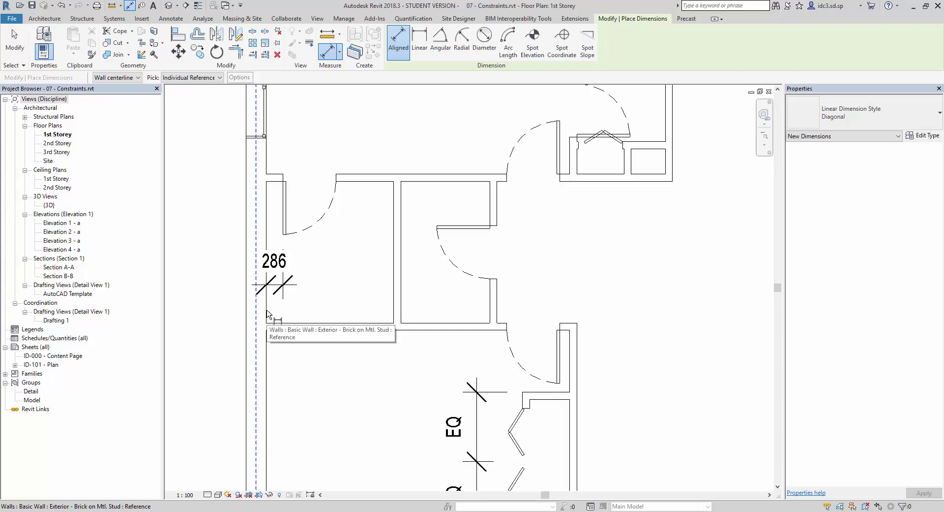
key("Tab")
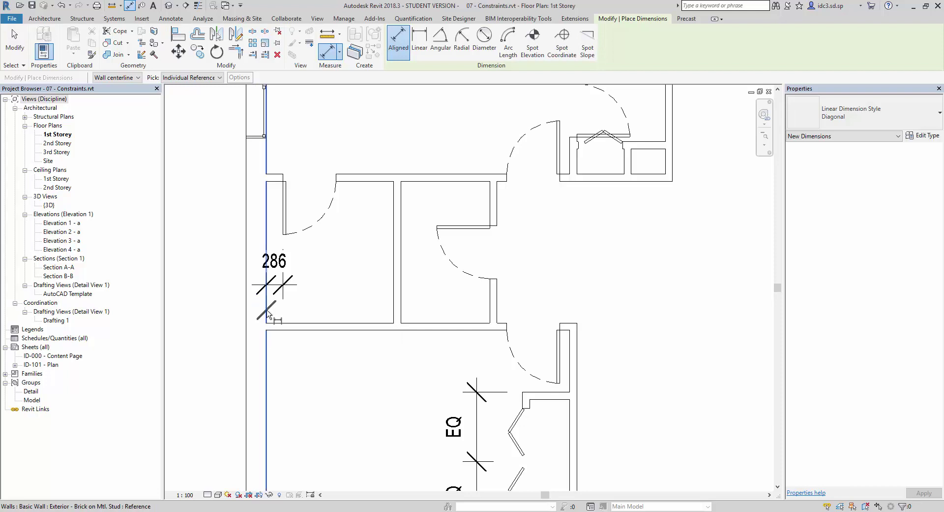
left_click(267, 314)
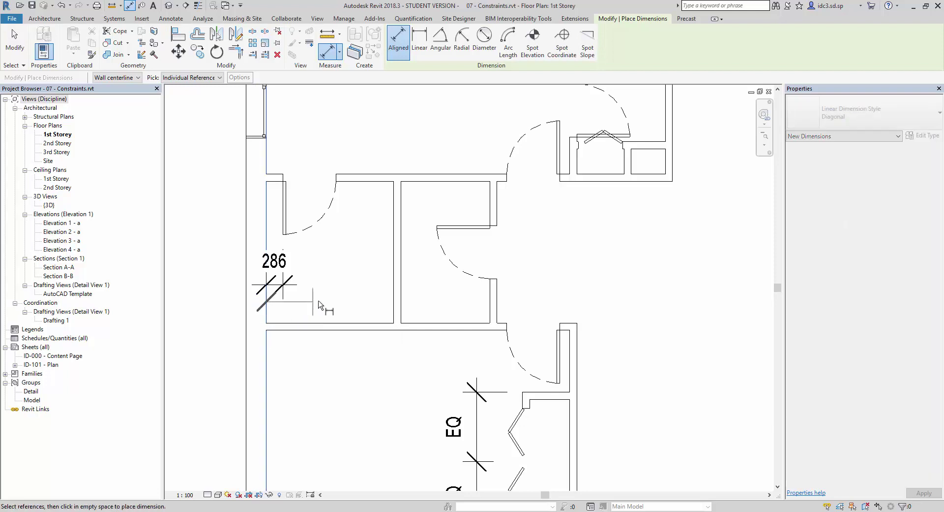
left_click(398, 301)
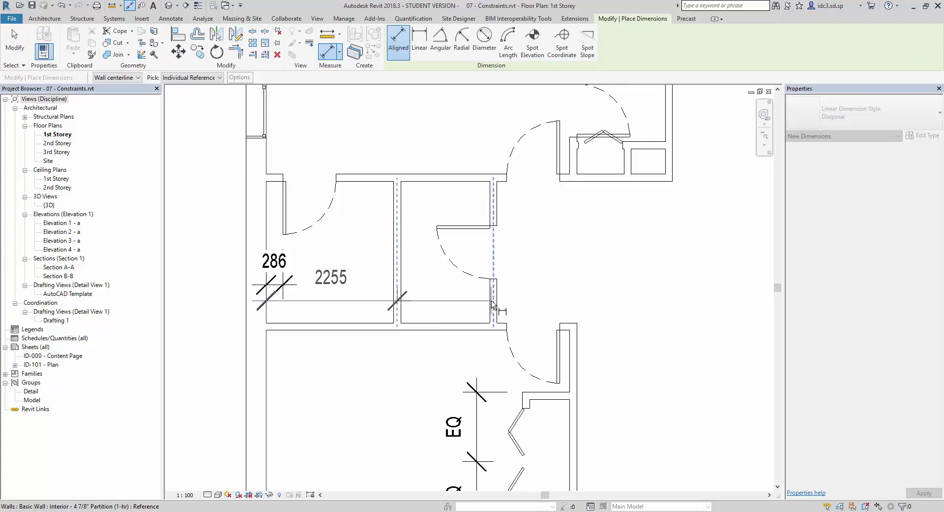
key("Tab")
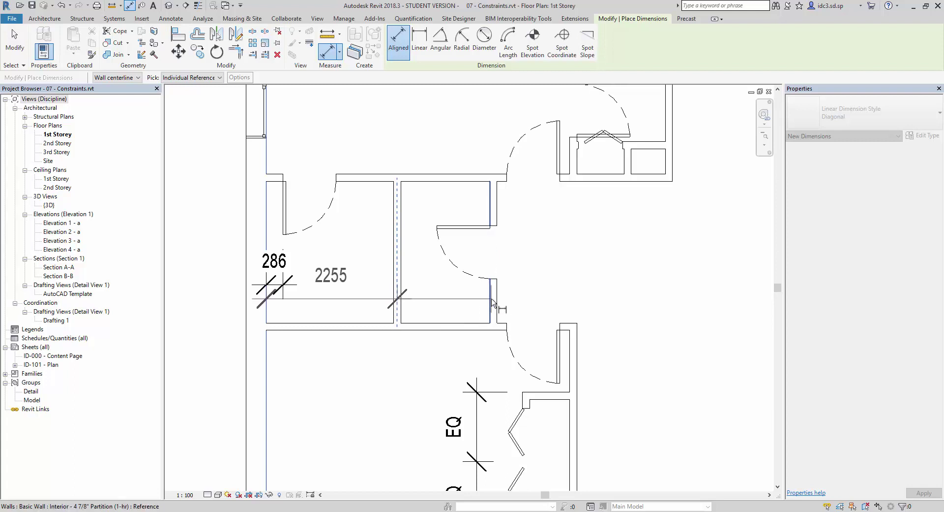
key("Tab")
key("Tab")
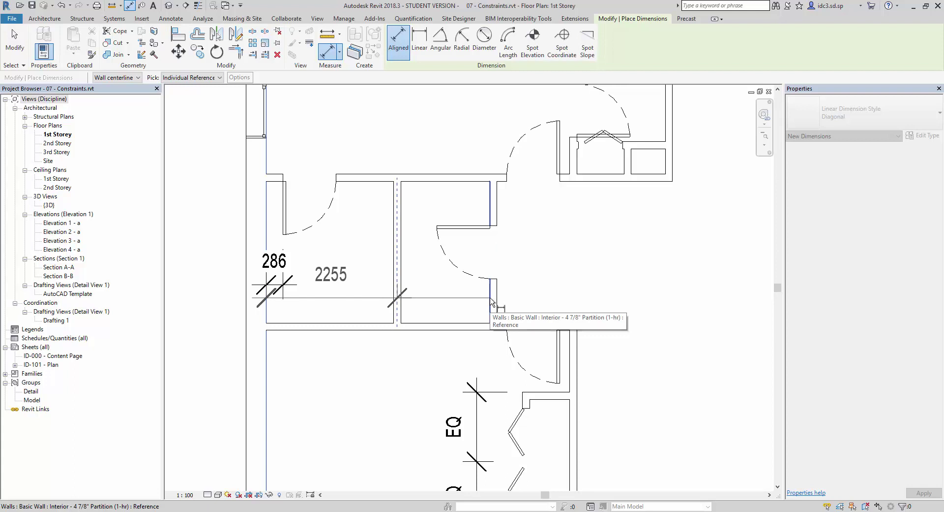
left_click(492, 301)
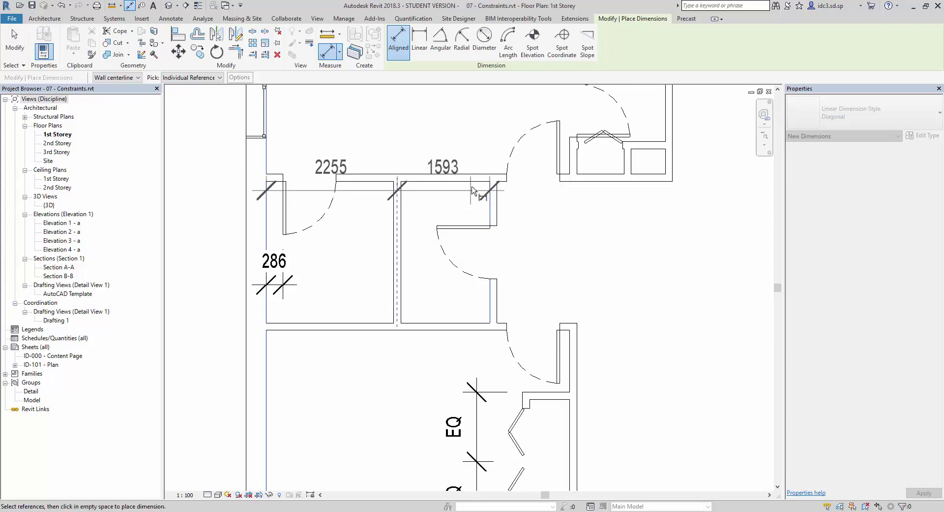
left_click(467, 140)
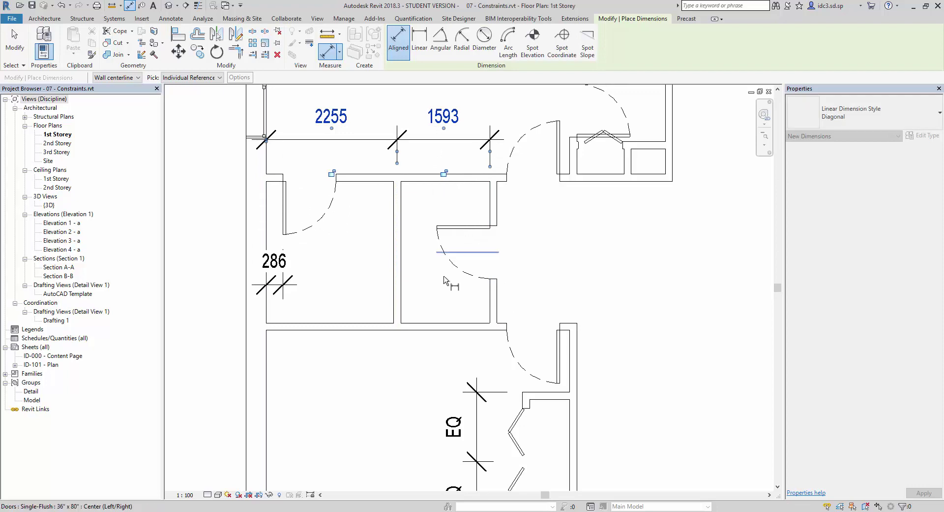
- Constrain the upper dimension string equal so the middle partition recentres with both segments EQ
scroll(412, 241, "down", 1)
middle_click_drag(411, 241, 433, 328)
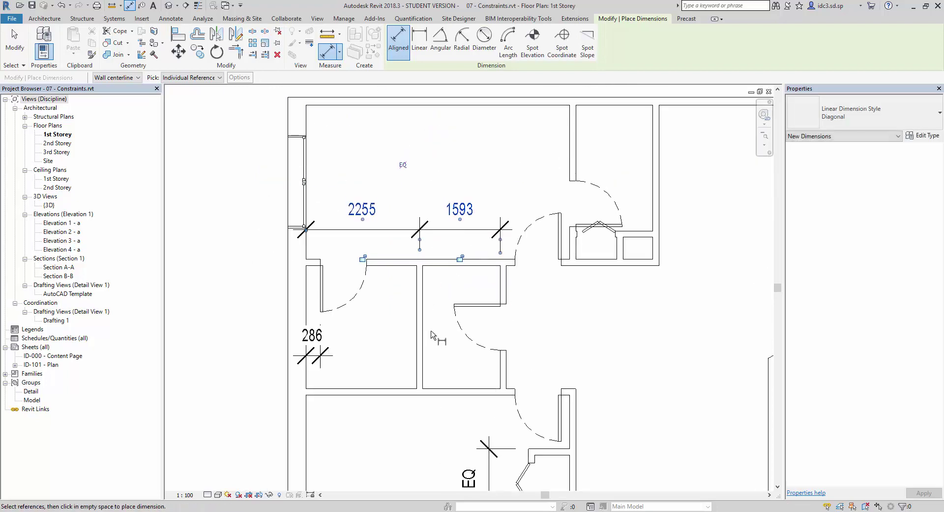
scroll(431, 308, "up", 1)
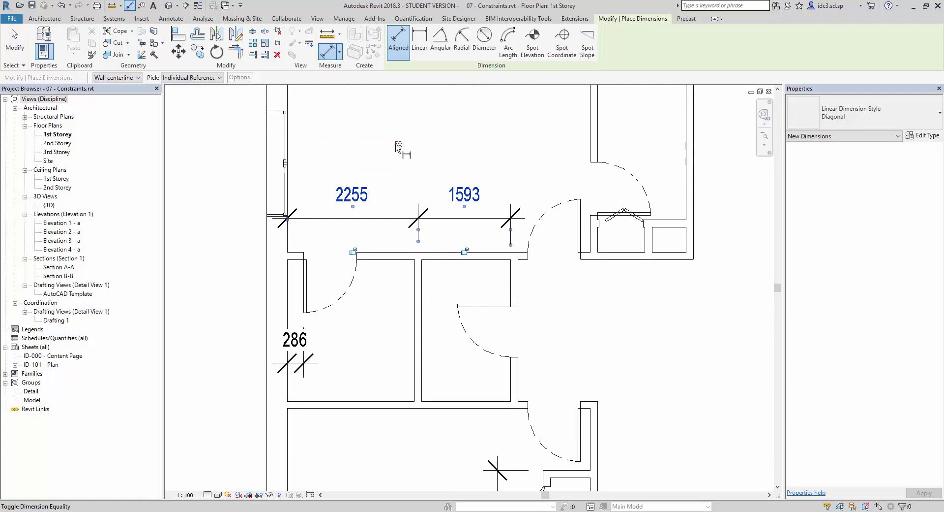
key("alt")
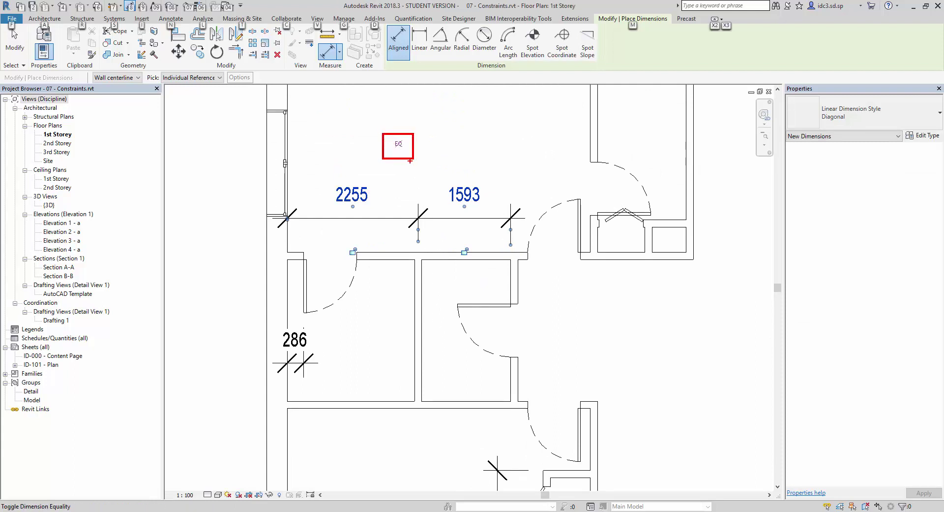
left_click(395, 142)
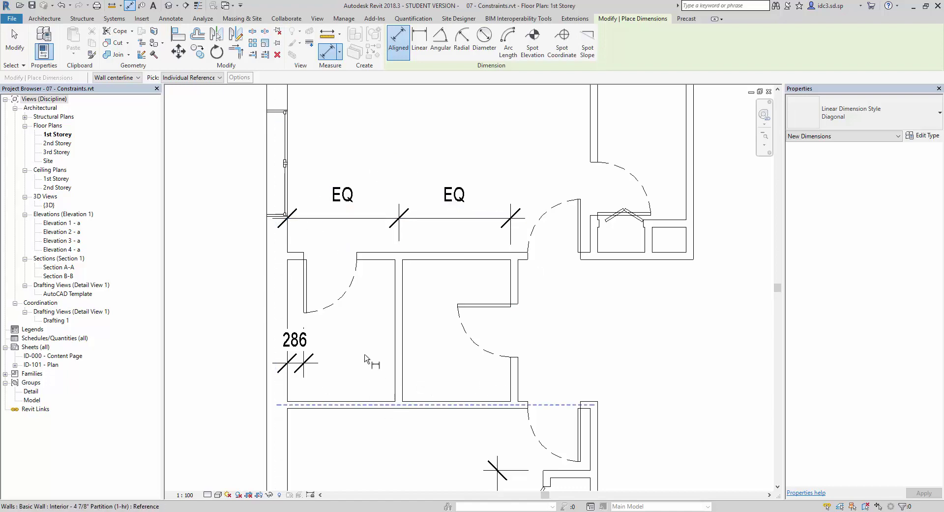
key("Escape")
key("Escape")
- Shift the left exterior wall further left with Move (MV)
scroll(339, 373, "down", 1)
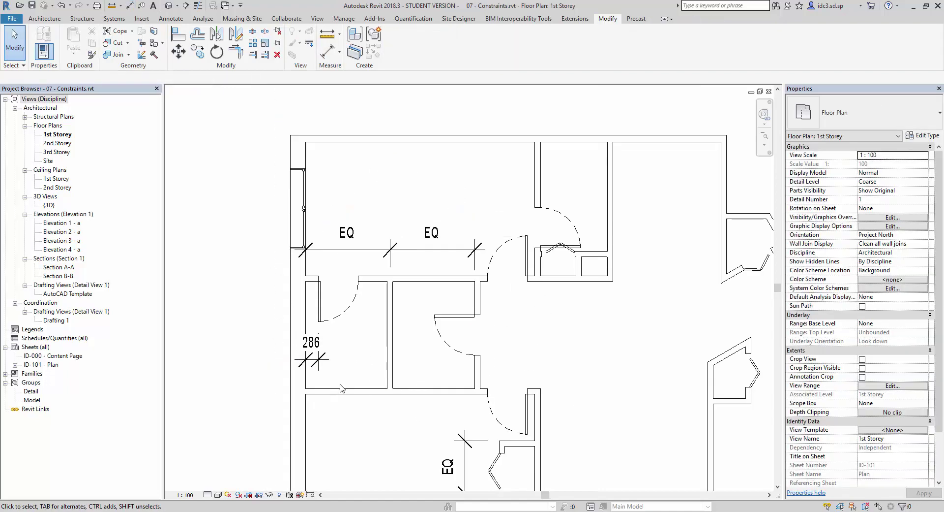
left_click(179, 51)
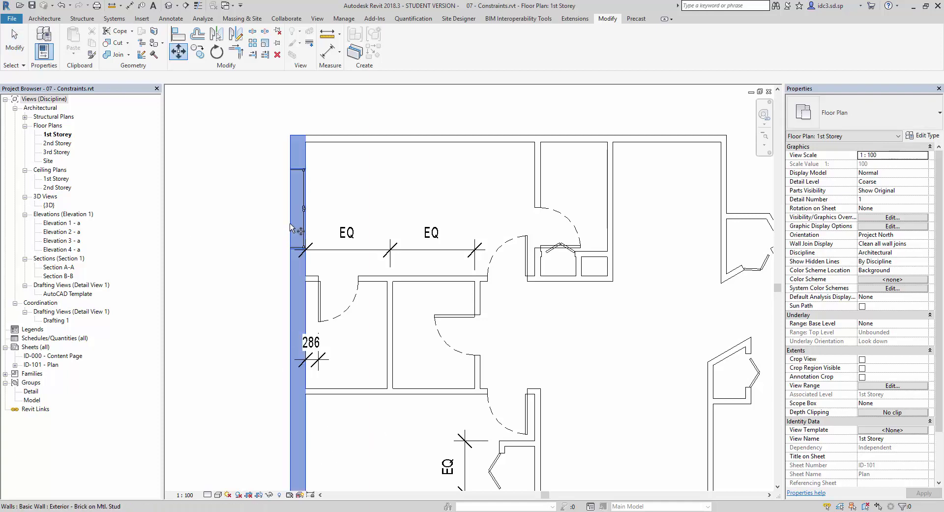
left_click(299, 413)
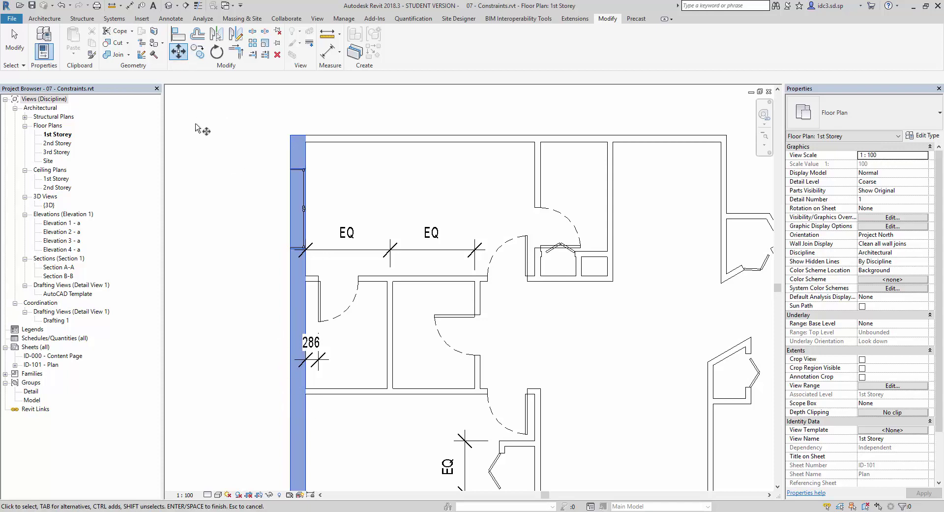
key("d")
key("i")
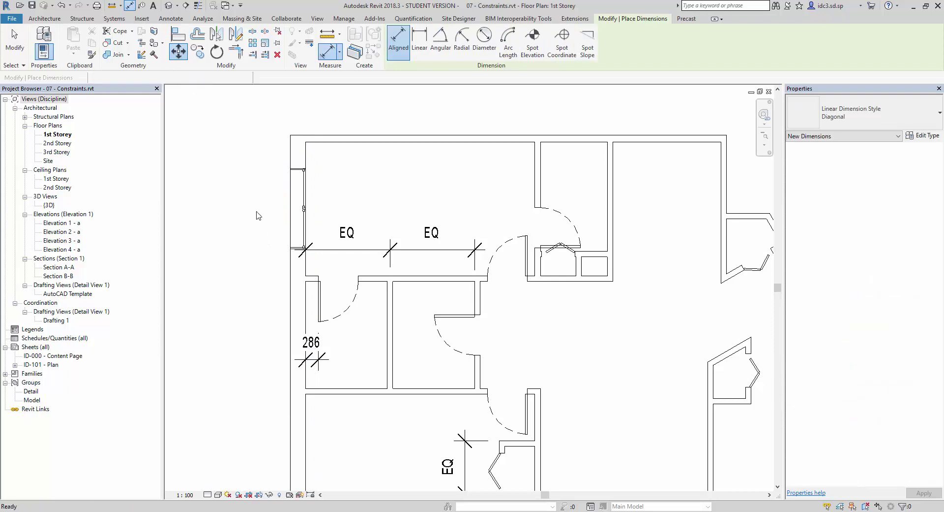
key("Escape")
key("m")
key("v")
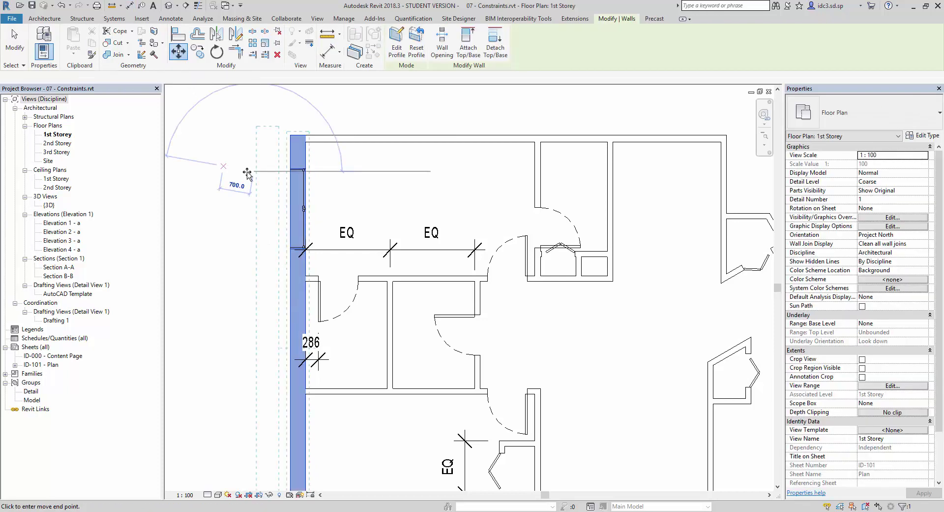
left_click(233, 171)
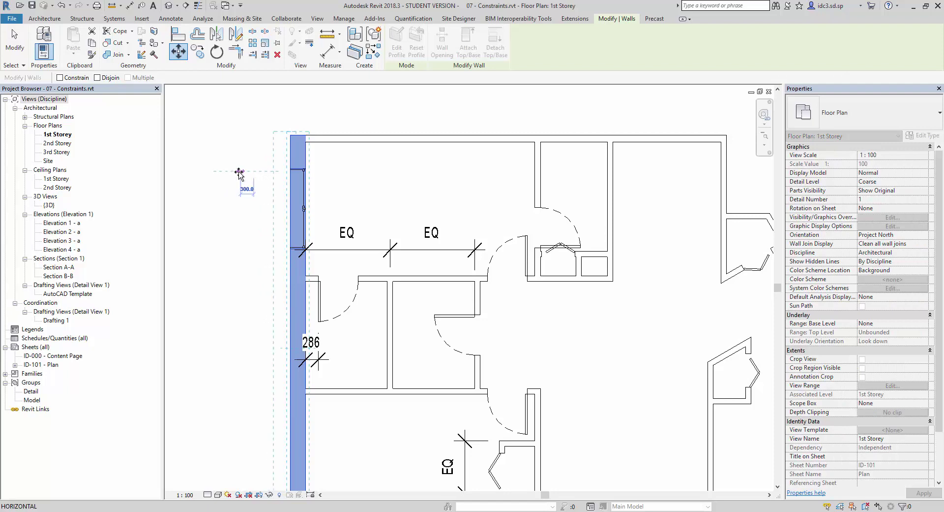
left_click(239, 174)
left_click(270, 267)
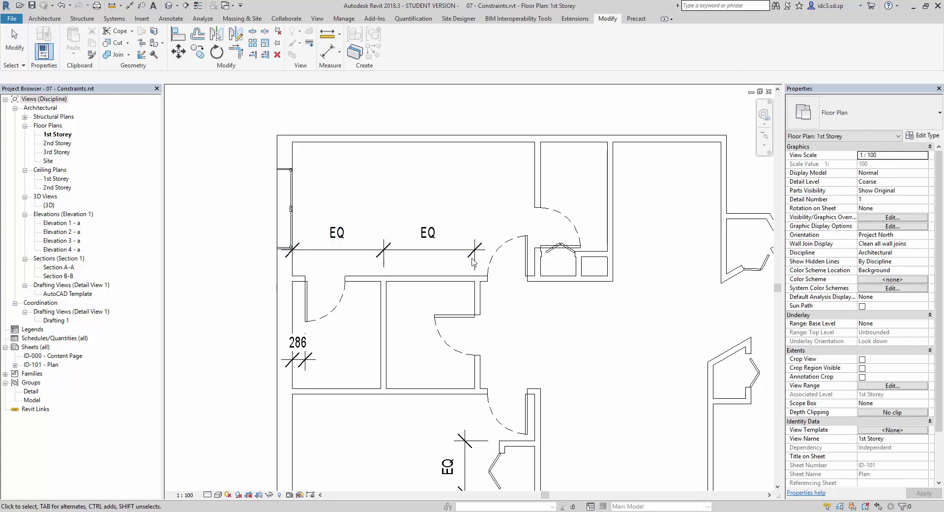
- Check that the upper dimension still reads EQ on both segments beside the locked 286 gap
left_click(337, 250)
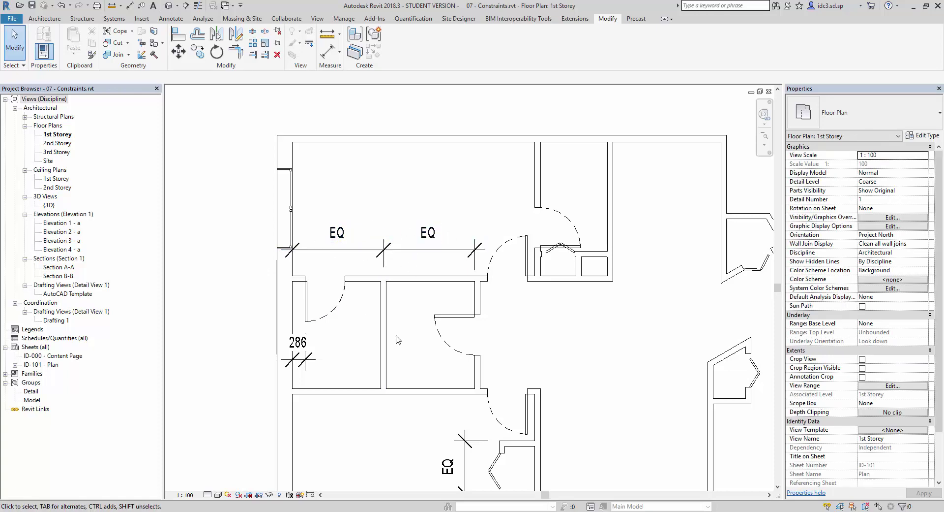
left_click(306, 338)
left_click(468, 328)
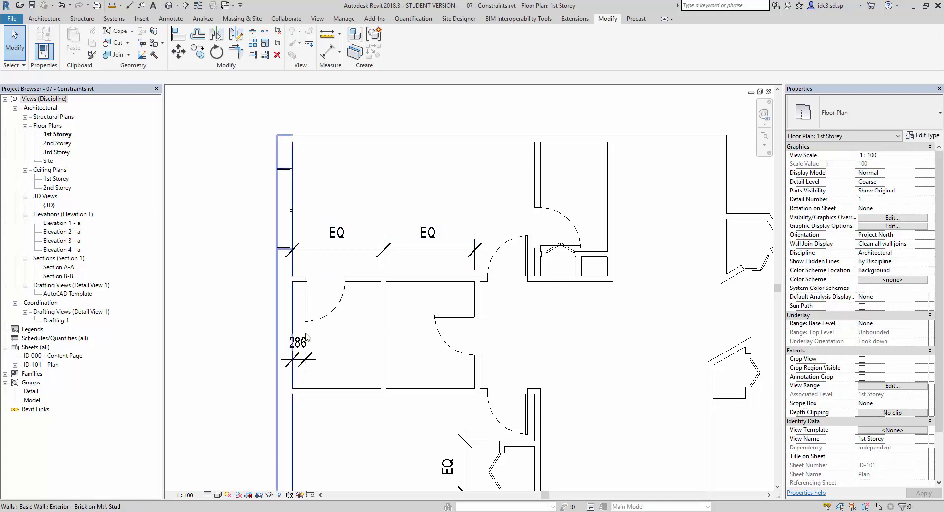
scroll(401, 263, "up", 2)
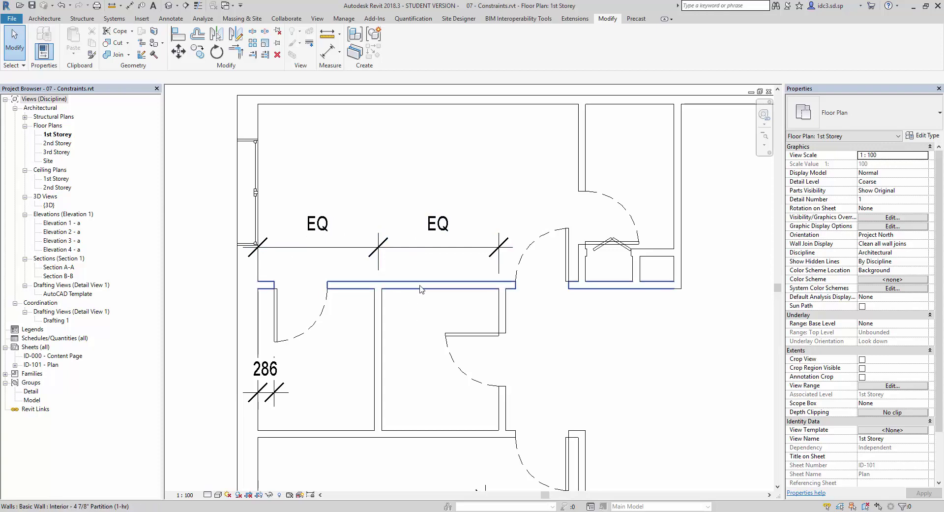
- Drag the EQ dimension string higher in the plan
left_click(413, 248)
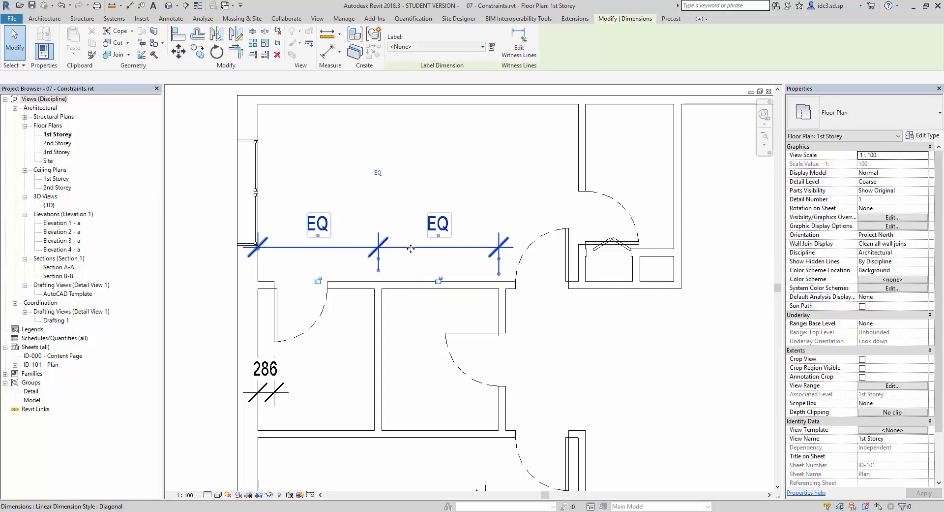
left_click_drag(411, 247, 410, 237)
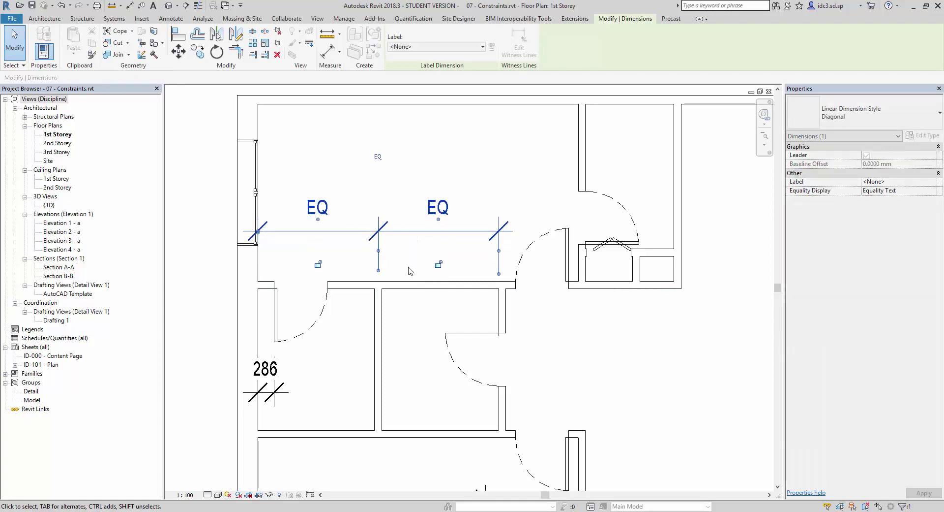
left_click(209, 257)
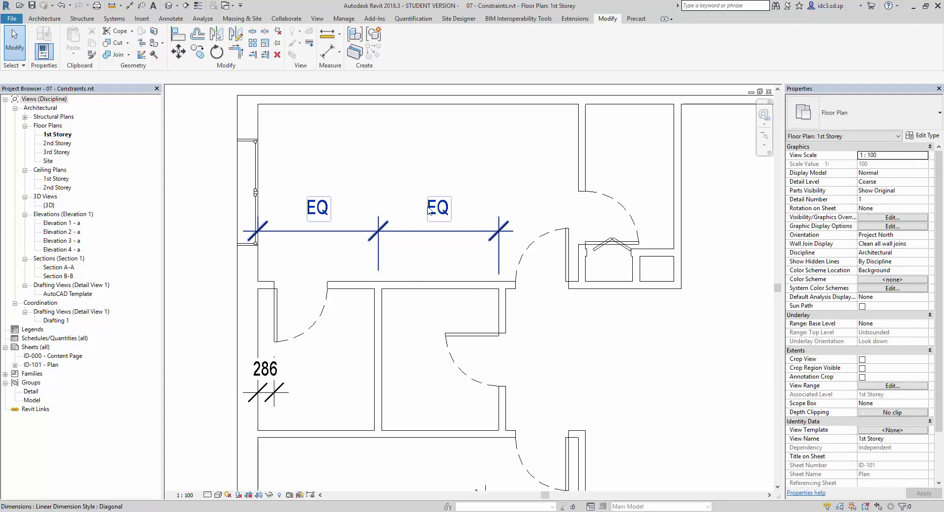
- Select the EQ dimension string and bring up its Equality Display choices in Properties
left_click(423, 237)
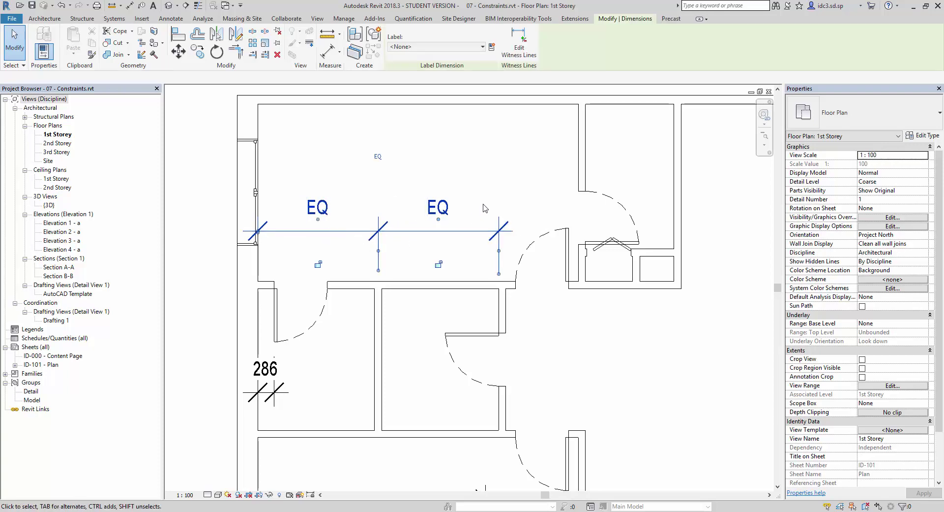
scroll(487, 221, "down", 2)
scroll(489, 223, "up", 2)
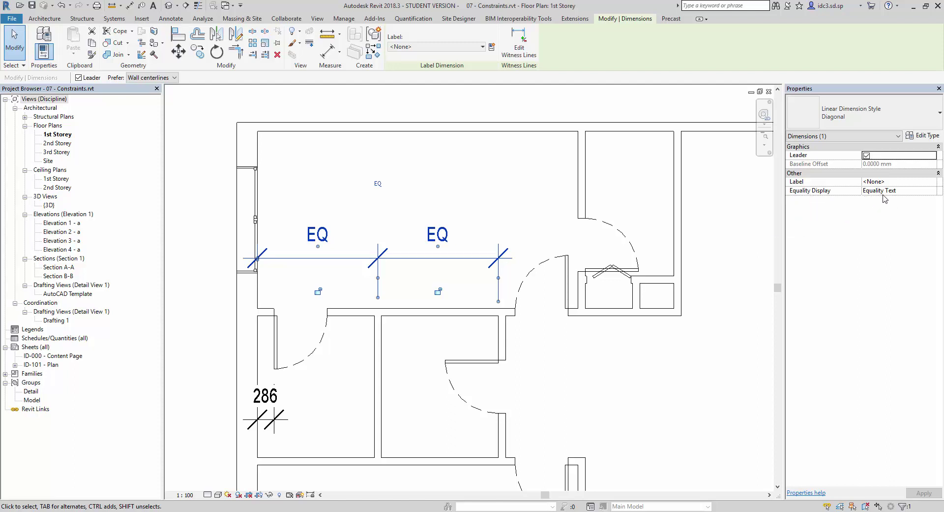
left_click(933, 191)
- Set the dimension's Equality Display to Value and apply, so both segments read 2074
left_click(933, 191)
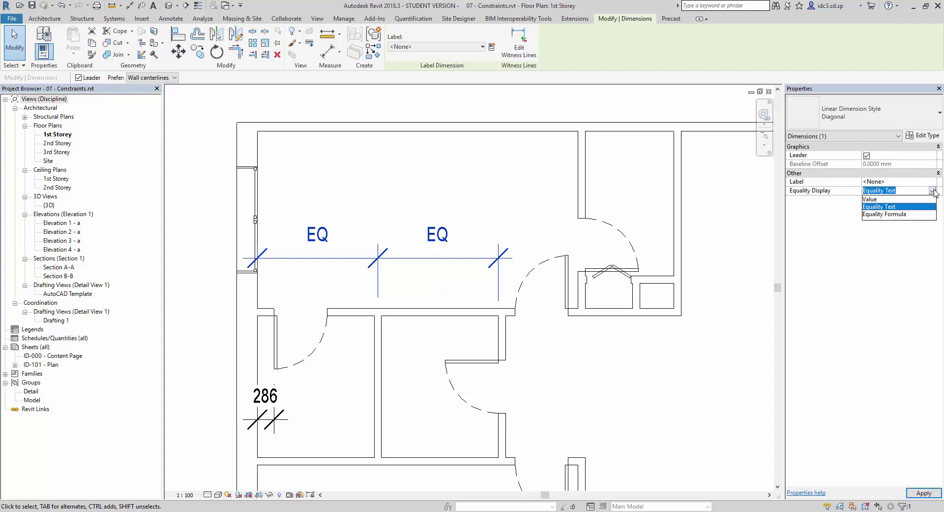
left_click(880, 199)
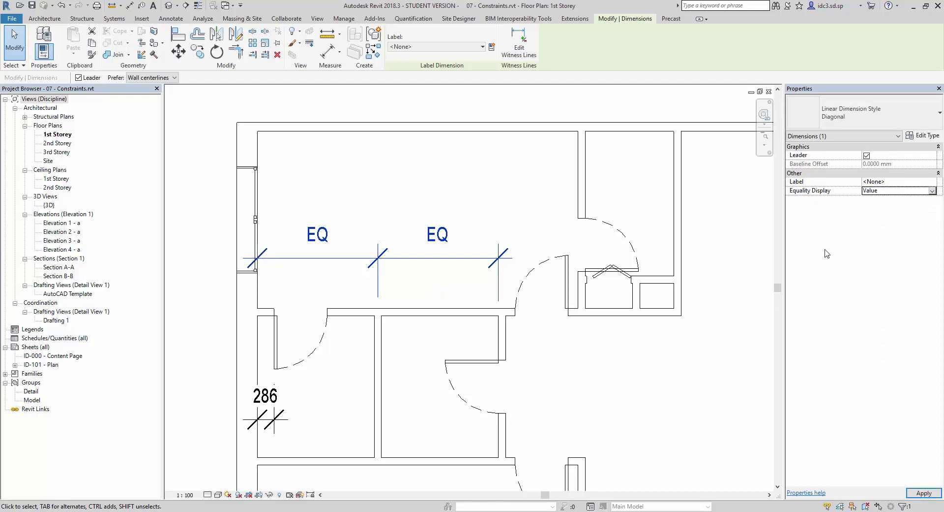
left_click(723, 310)
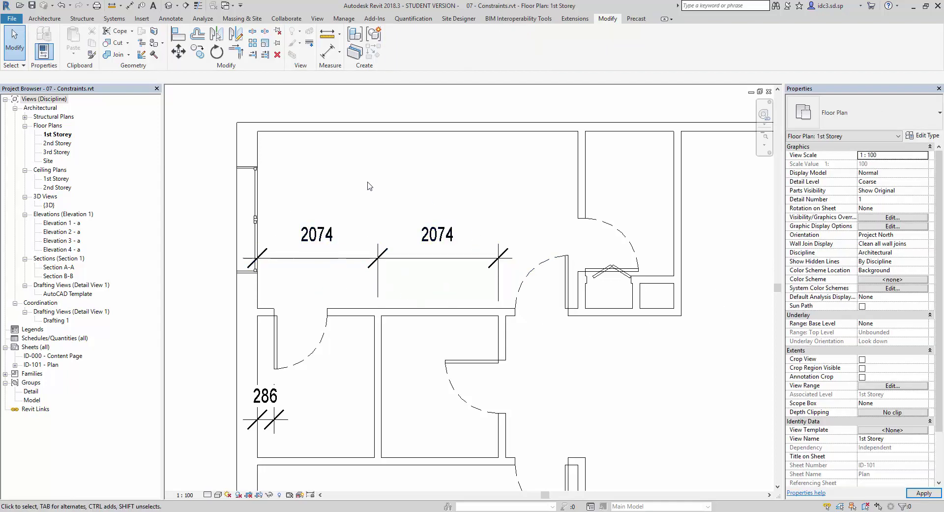
- Move the left exterior wall 200 right, then select the dimension now reading 1974 per segment
left_click(290, 284)
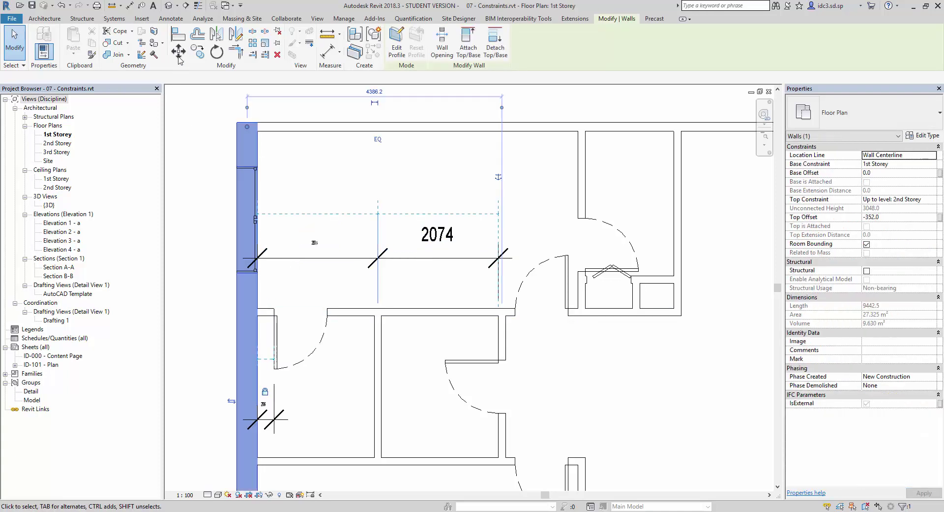
left_click(277, 151)
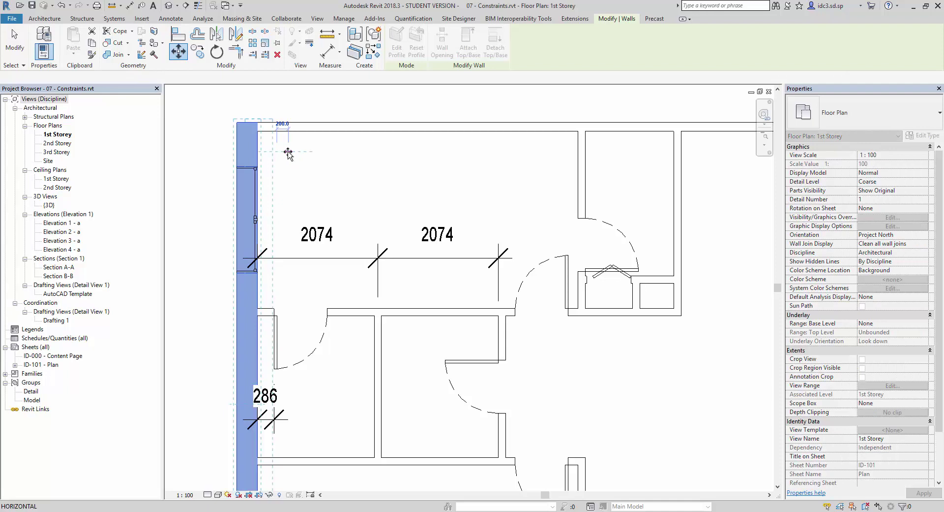
left_click(288, 152)
left_click(236, 252)
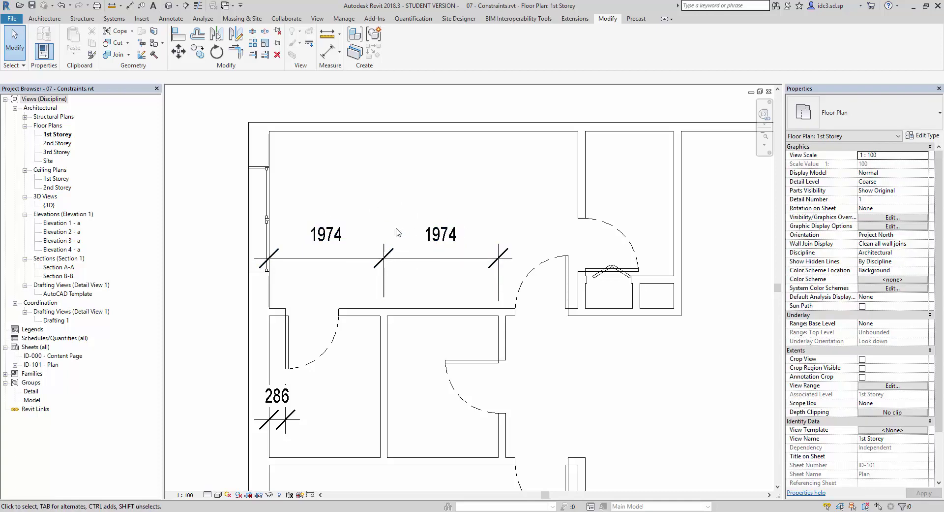
left_click(417, 262)
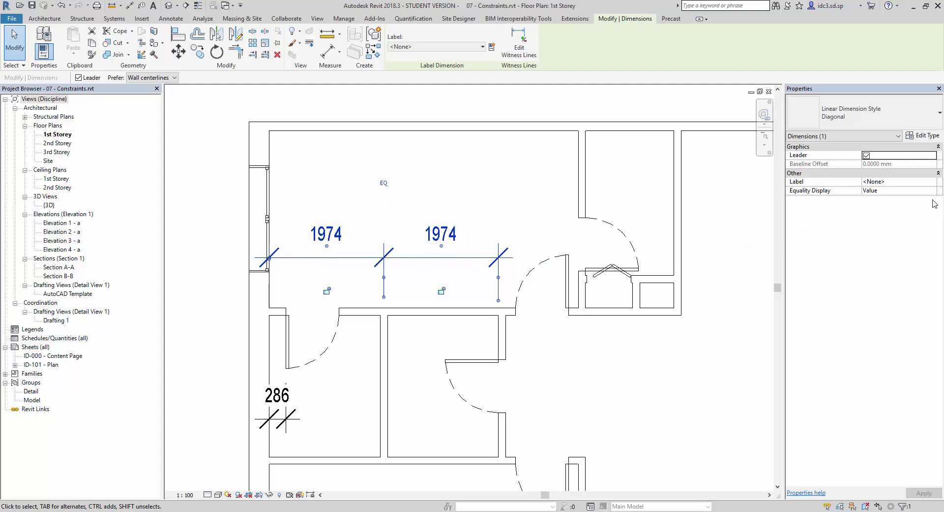
- Open the Diagonal dimension style's Type Properties, move the dialog aside and reveal its Equality settings
left_click(923, 137)
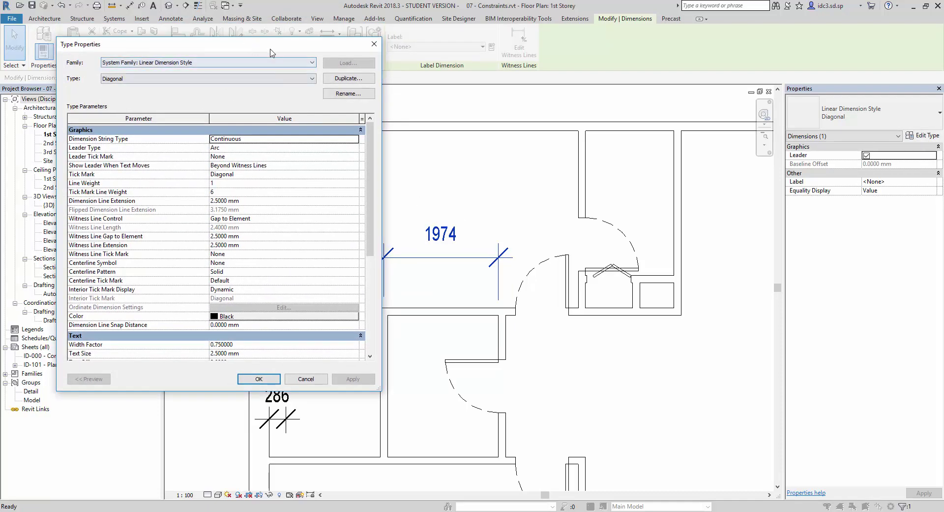
mouse_move(270, 6)
left_mouse_down()
mouse_move(751, 94)
mouse_move(721, 67)
left_mouse_up()
scroll(756, 281, "down", 6)
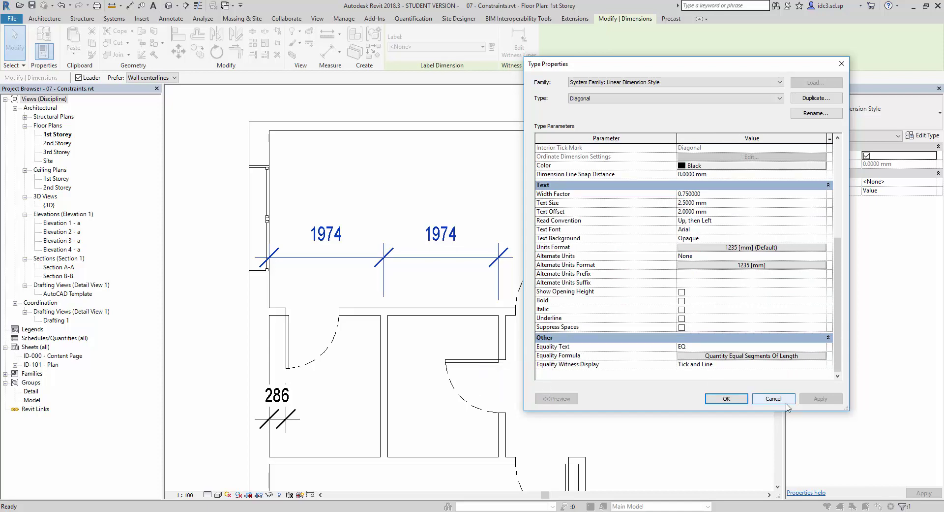
- Cancel Type Properties, set Equality Display to Equality Formula, and reopen the type settings
left_click(785, 403)
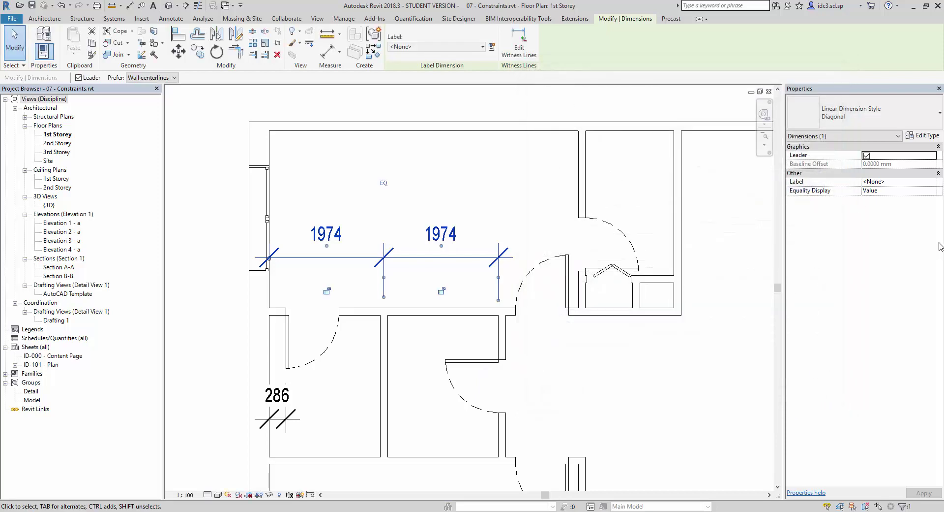
left_click(936, 195)
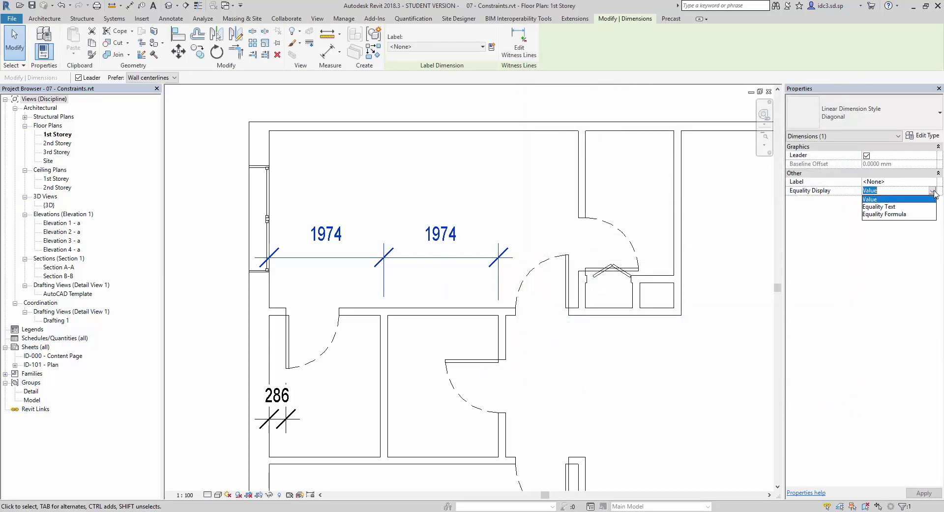
left_click(902, 219)
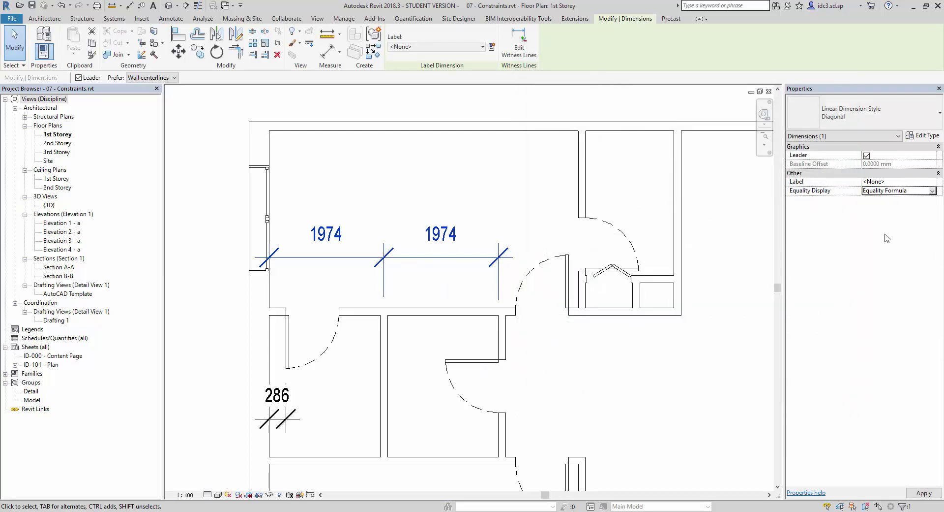
left_click(923, 135)
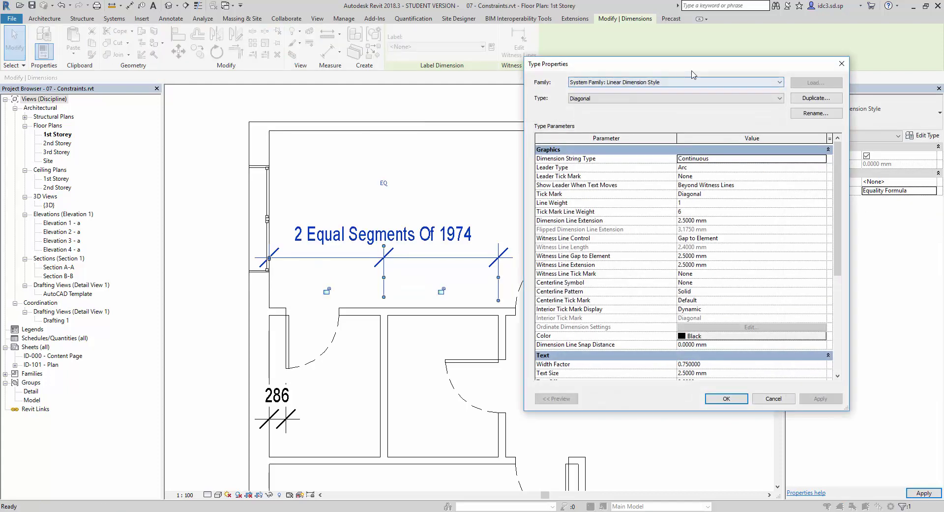
scroll(757, 344, "down", 6)
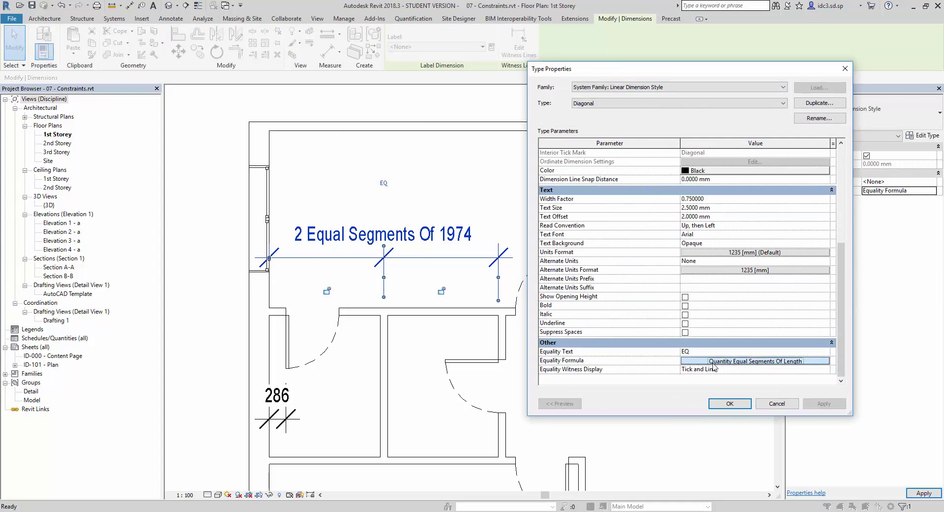
- In the Equality Formula editor, remove both existing label parameters
left_click(730, 363)
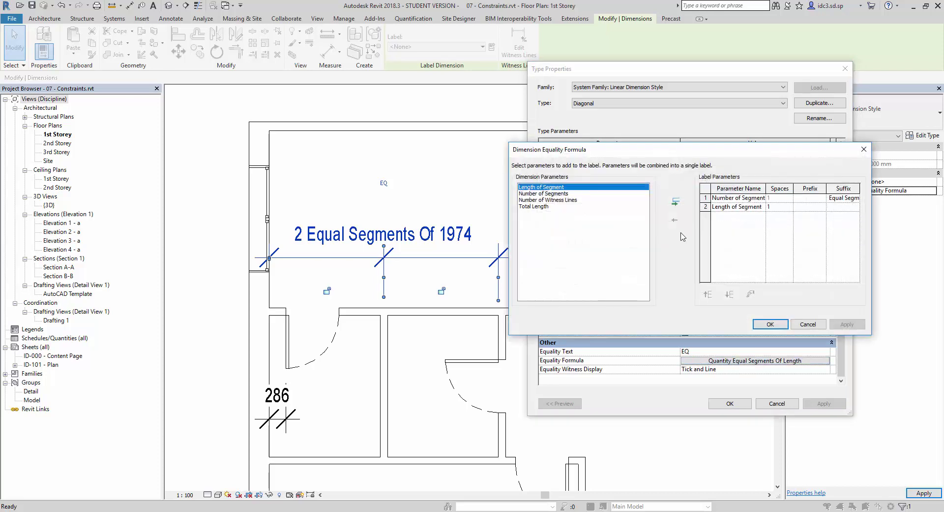
left_click(736, 210)
left_click(676, 218)
left_click(676, 219)
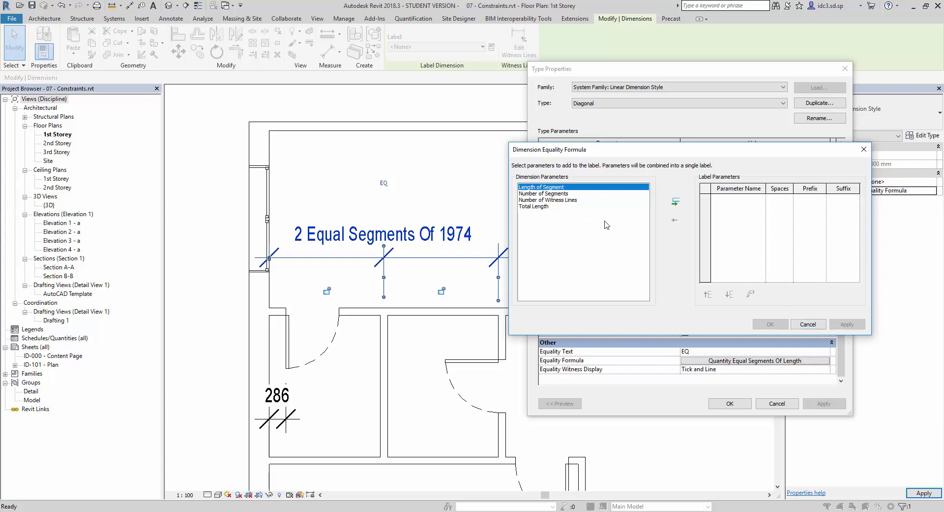
- Add Number of Segments and Length of Segment, give the first suffix 'EQ Segment', and confirm
left_click(563, 193)
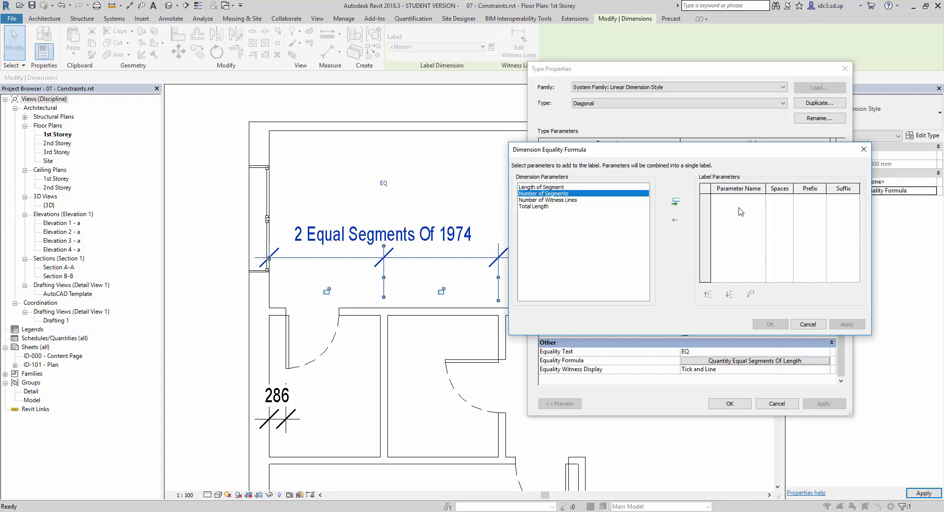
left_click(680, 203)
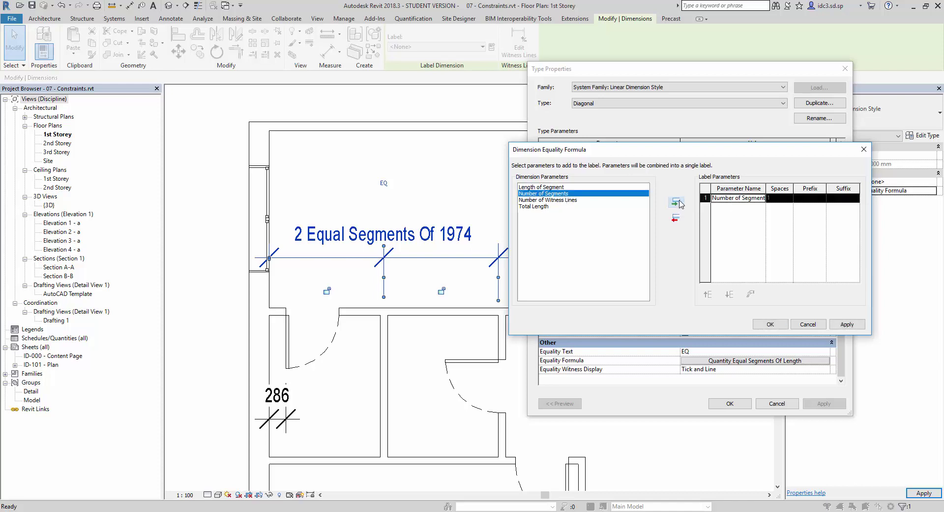
left_click(558, 188)
left_click(676, 201)
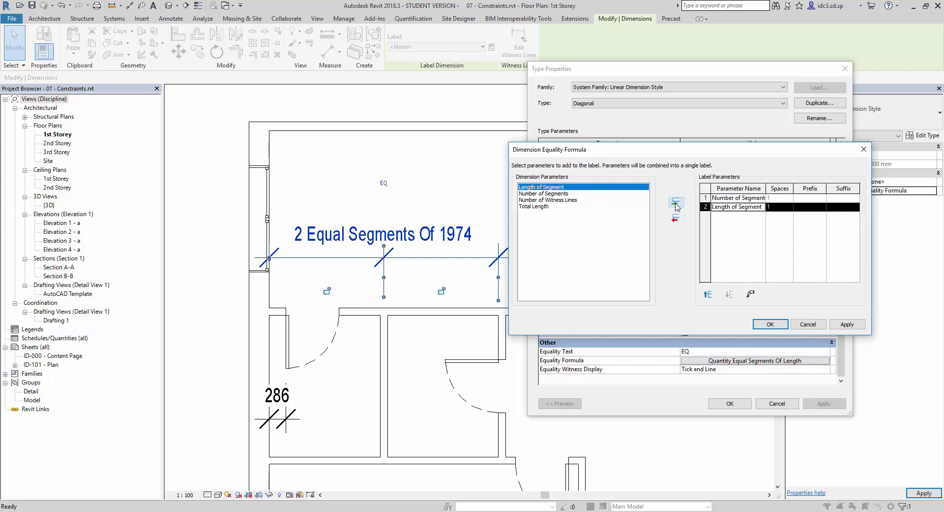
left_click(844, 197)
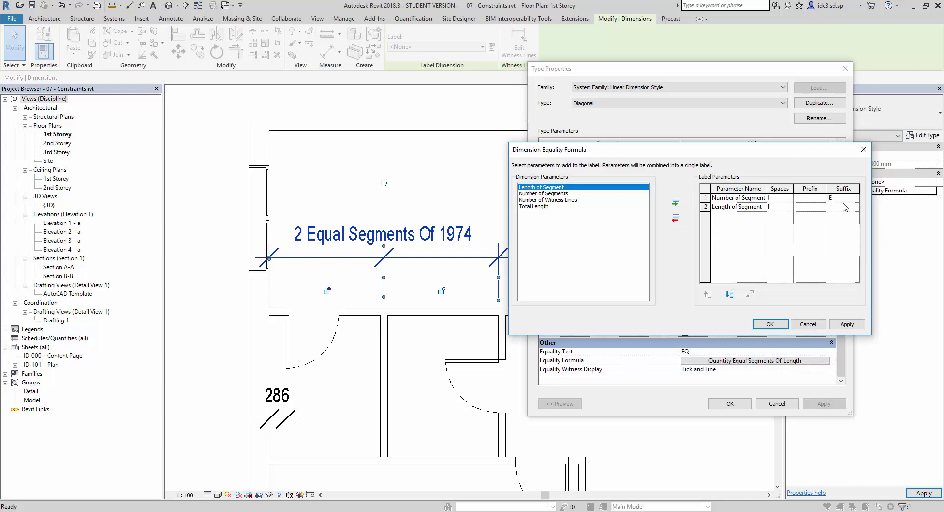
type("EQ S")
type("egments of")
left_click(771, 324)
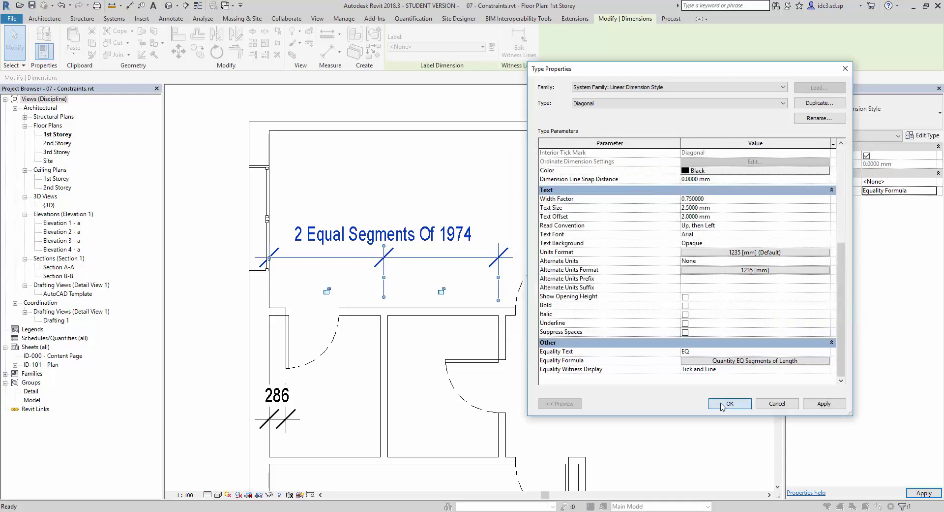
- Accept the type changes so the dimension reads '2 EQ Segments of 1974'
left_click(723, 404)
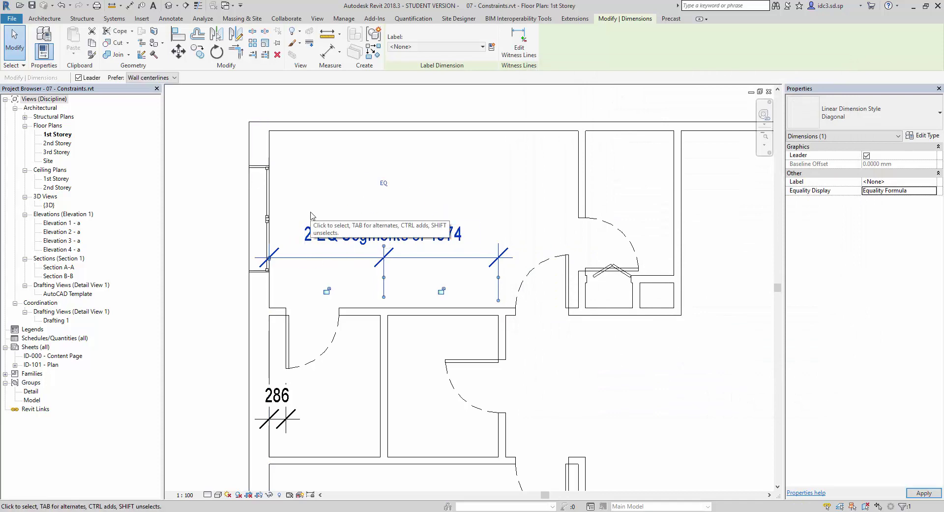
left_click_drag(290, 210, 475, 254, "ctrl")
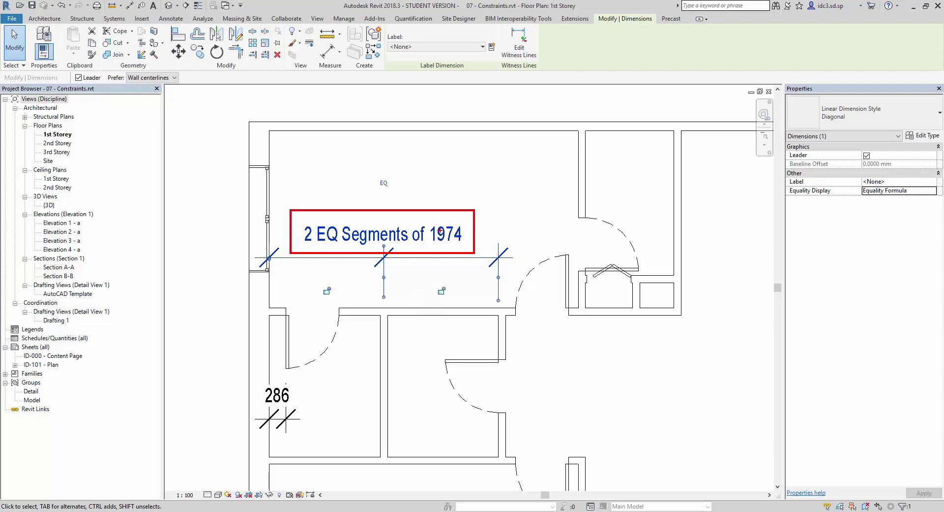
- Move the left exterior wall 100 left with MV and zoom to fit, showing '2 EQ Segments of 2024'
left_click(268, 148)
key("m")
key("v")
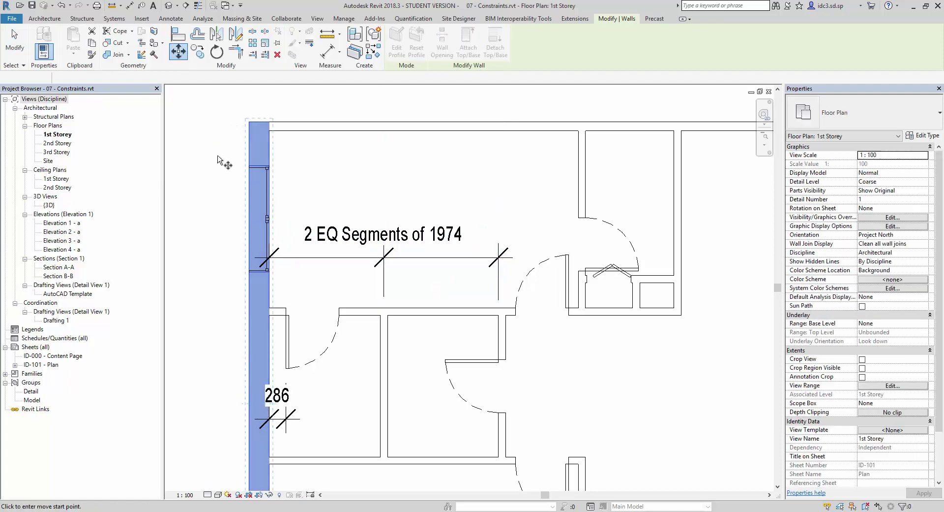
left_click(217, 155)
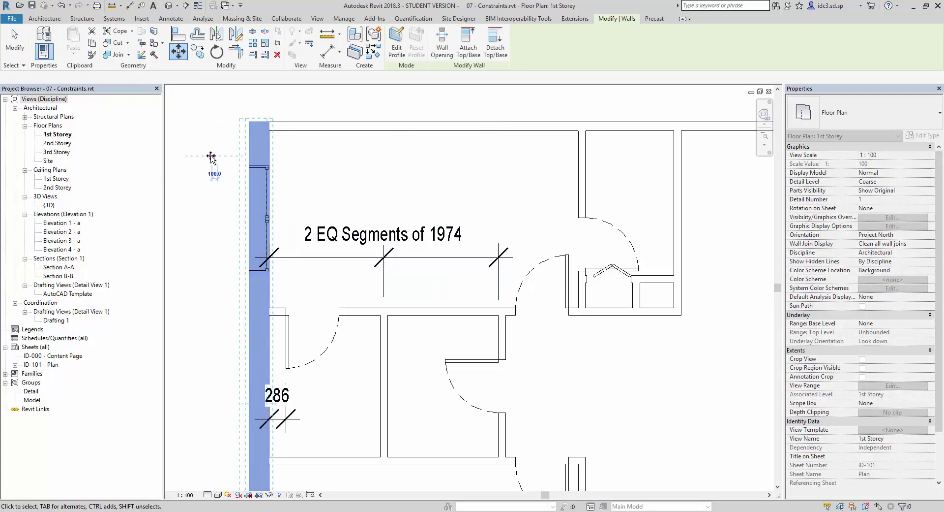
left_click(211, 156)
key("Escape")
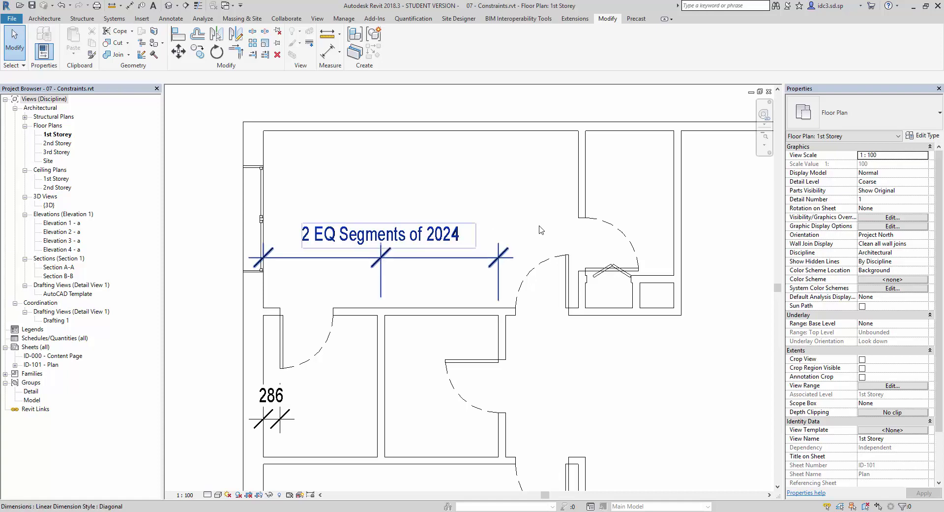
scroll(499, 229, "down", 4)
key("z")
key("f")
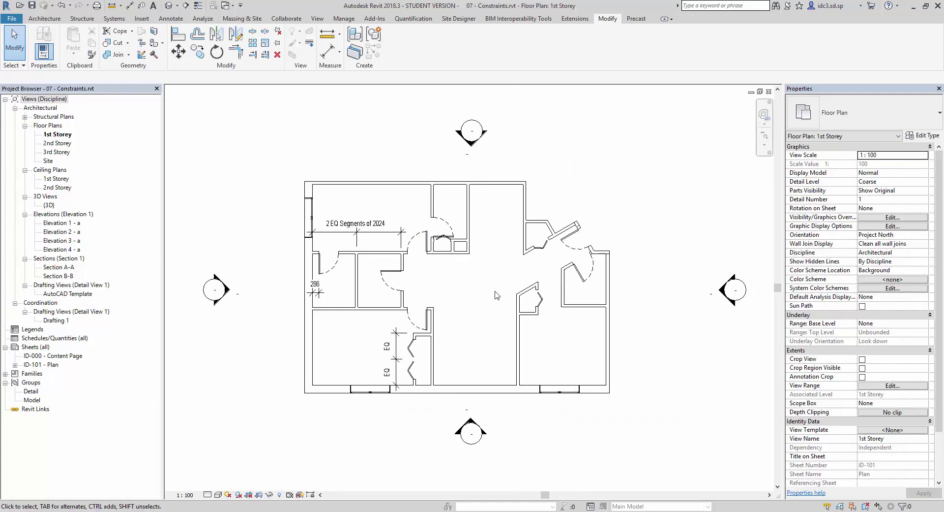